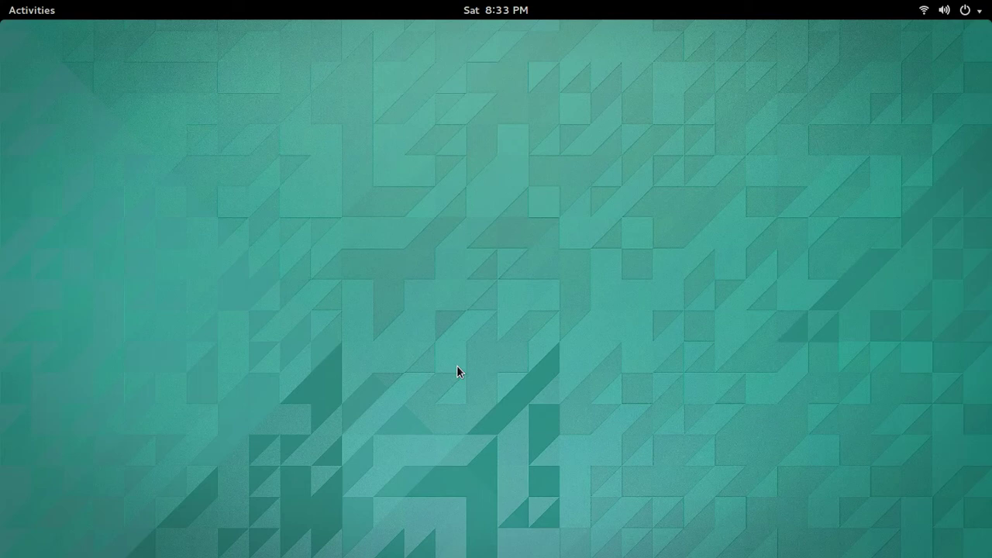
Step: Switch to the Monkey_problem file in Documents and read the rope, monkey and banana puzzle through to its final question
mouse_move(10, 6)
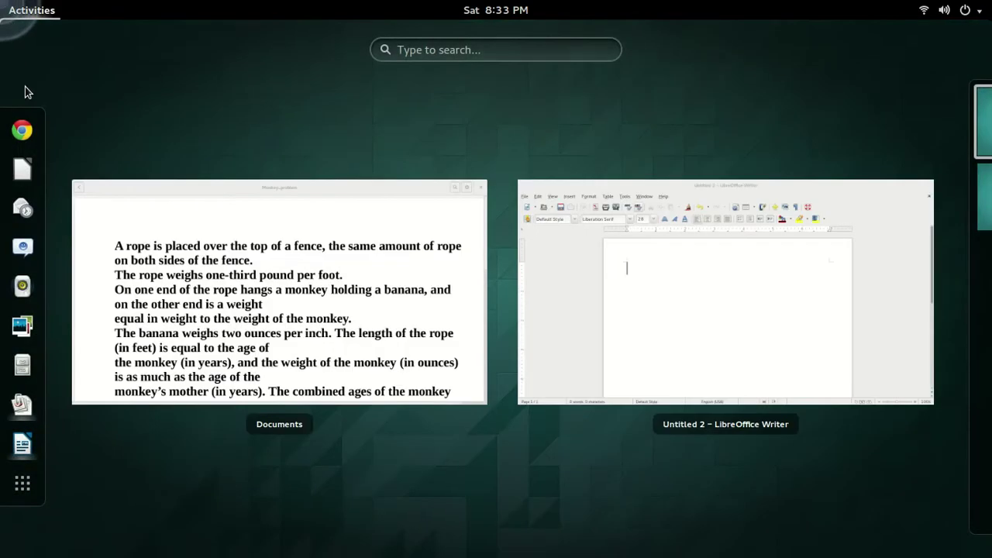
left_click(197, 245)
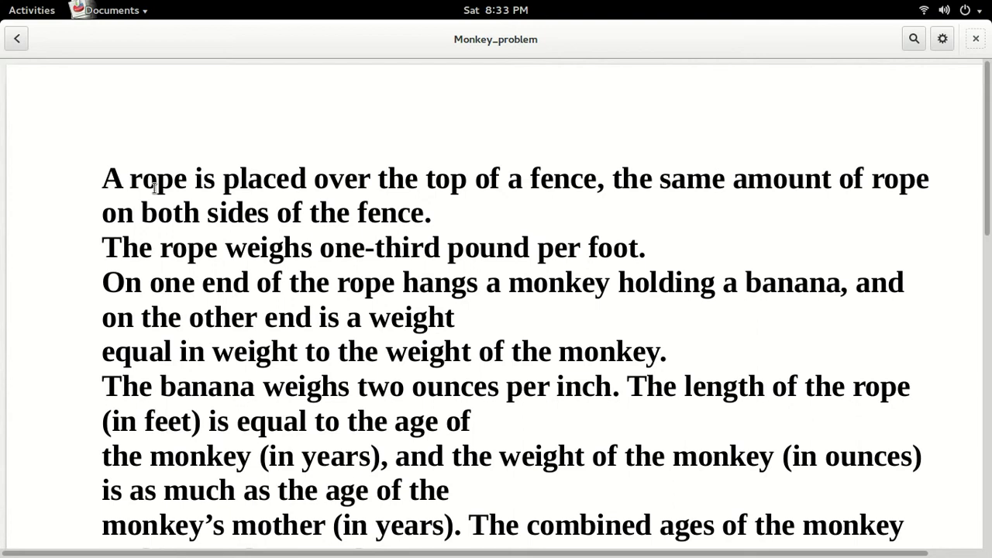
scroll(155, 187, "down", 1)
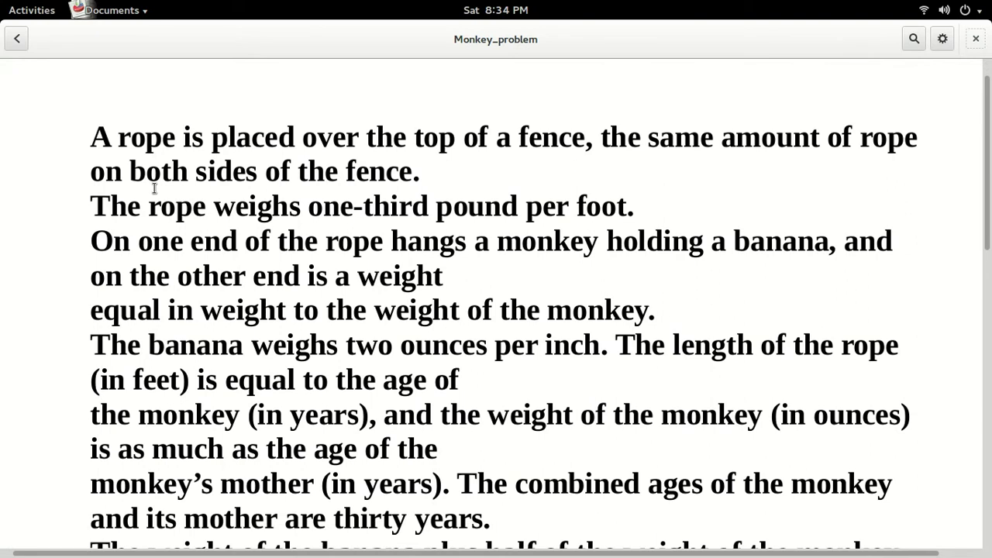
scroll(154, 188, "down", 3)
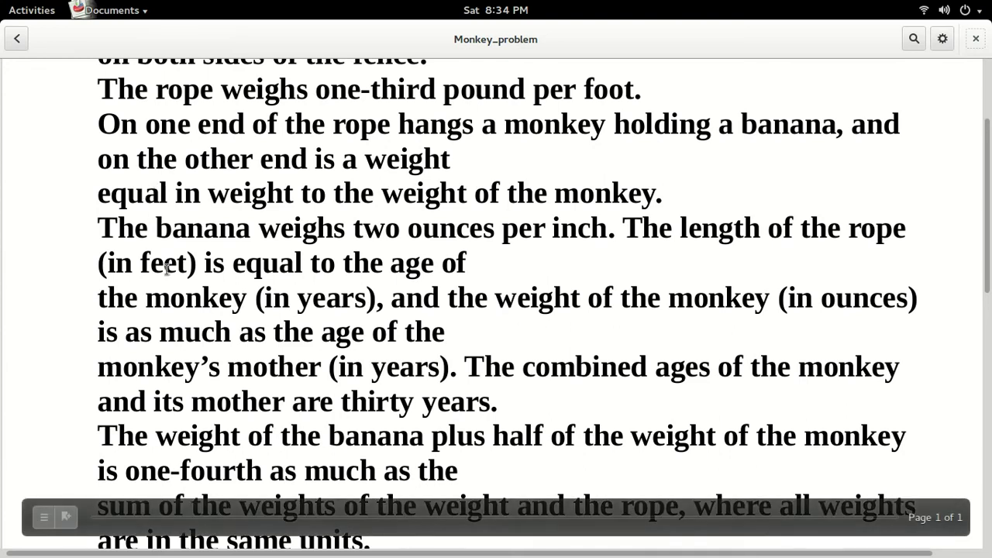
scroll(166, 269, "down", 1)
scroll(166, 269, "down", 5)
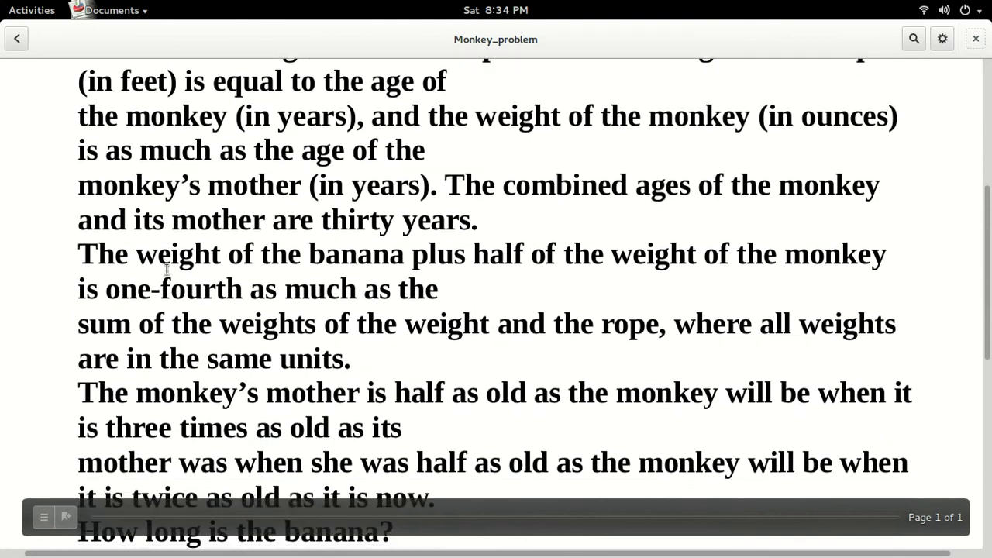
scroll(166, 269, "left", 1)
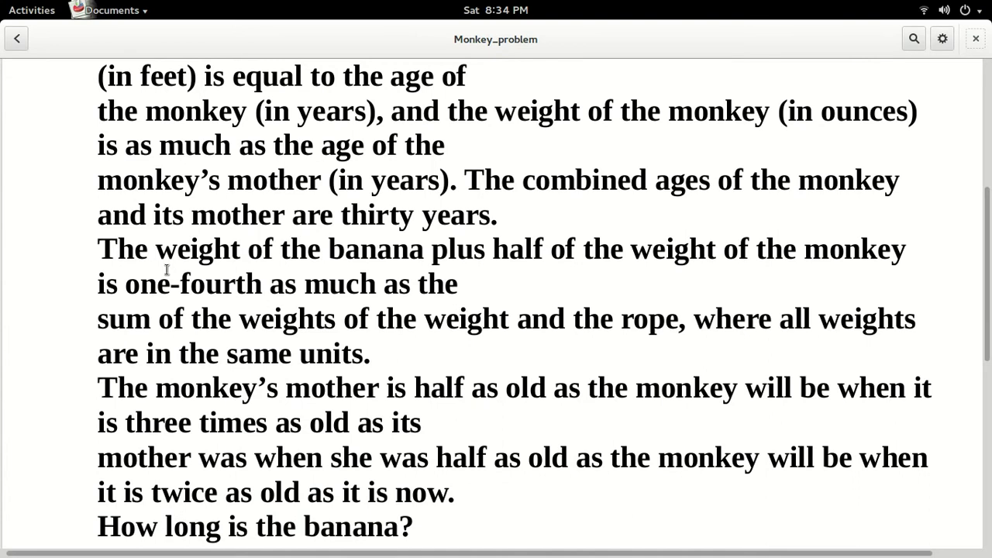
scroll(166, 269, "left", 1)
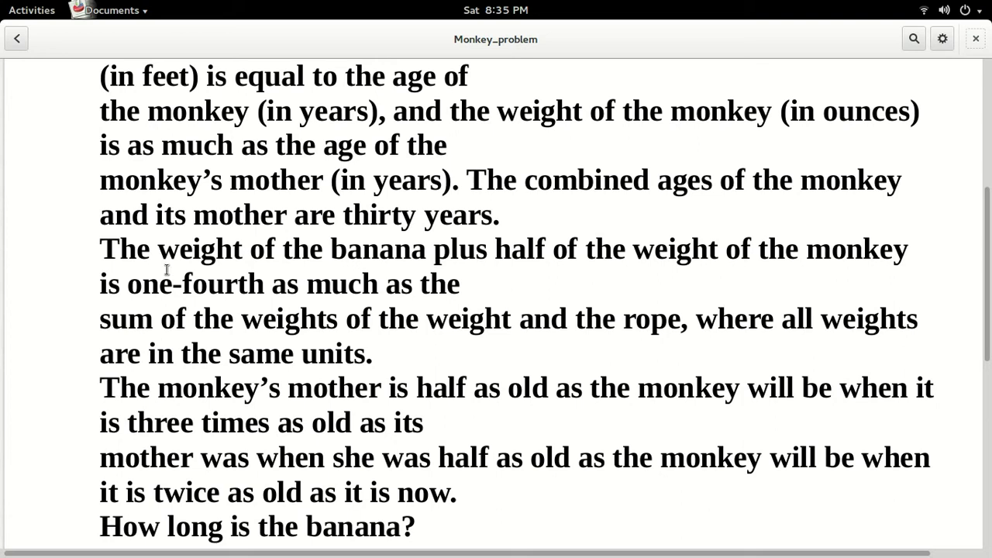
scroll(167, 269, "down", 4)
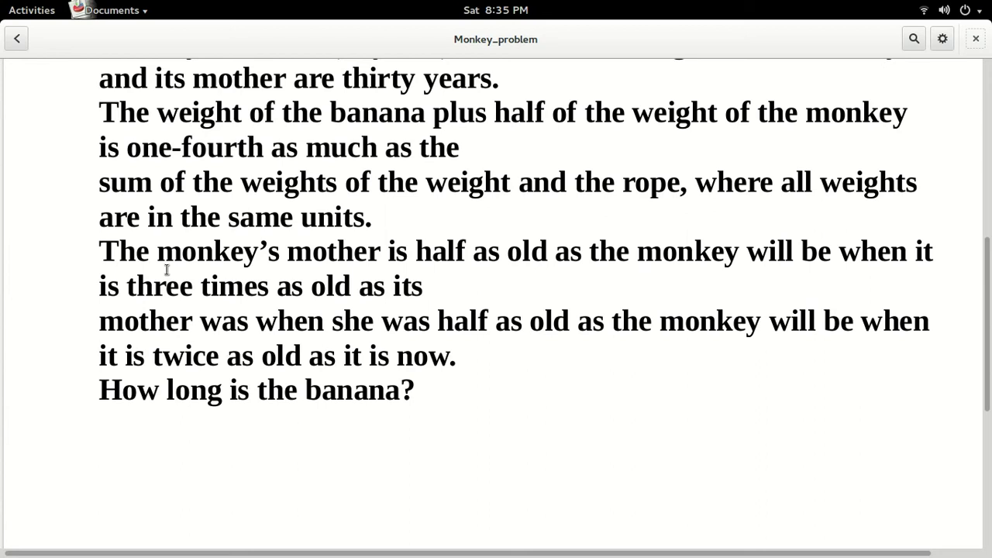
scroll(167, 270, "up", 10)
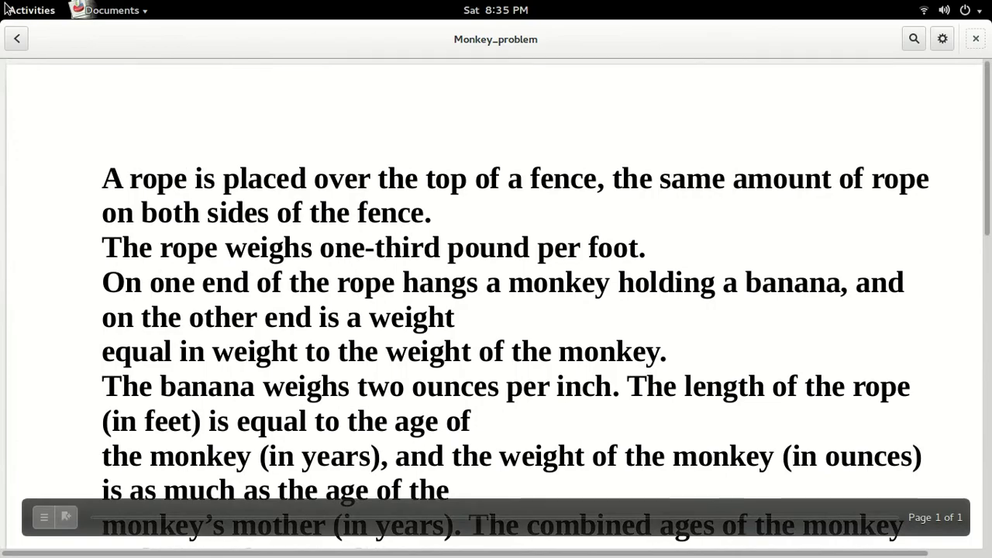
Step: Switch to the blank Untitled 2 document in LibreOffice Writer and write "A= current age" as the first line
mouse_move(1, 3)
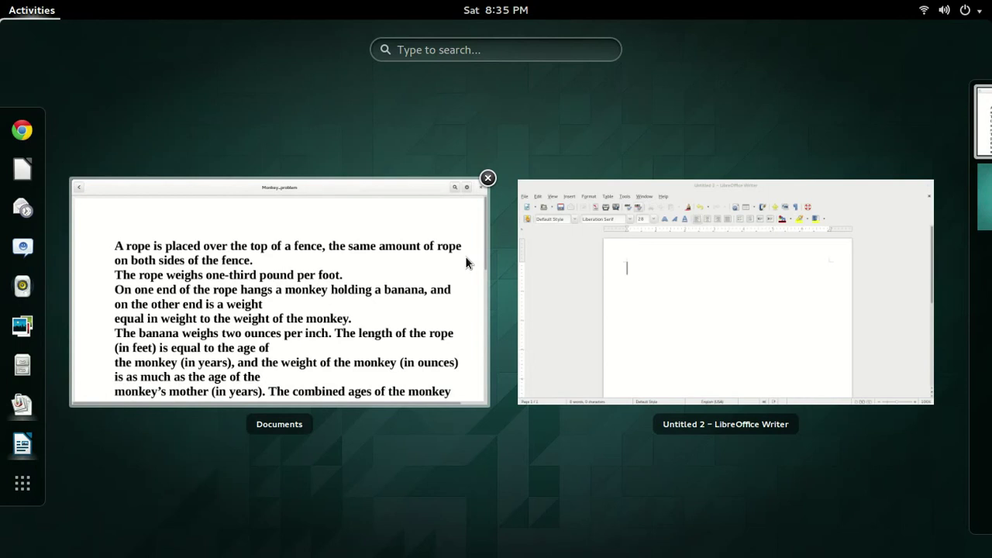
left_click(573, 286)
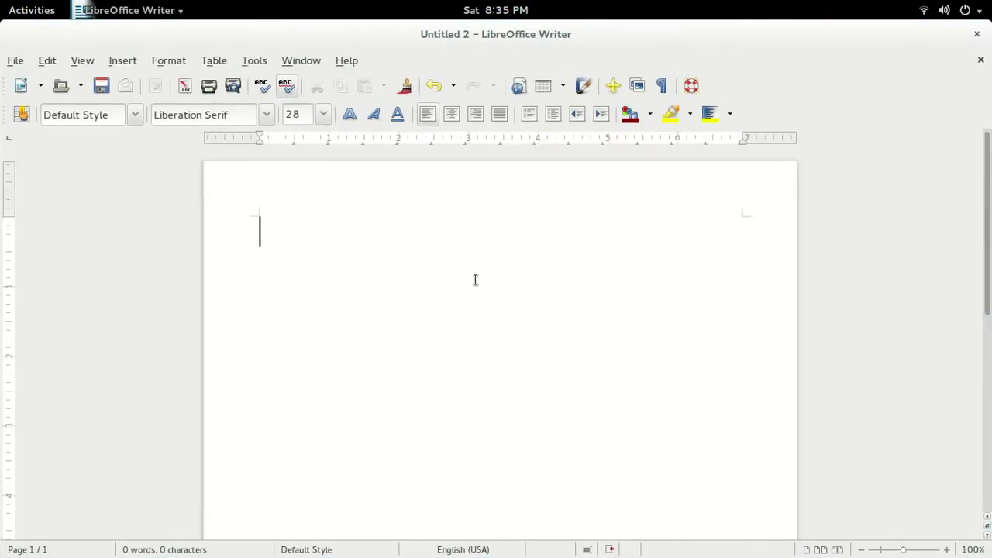
type("A= curre")
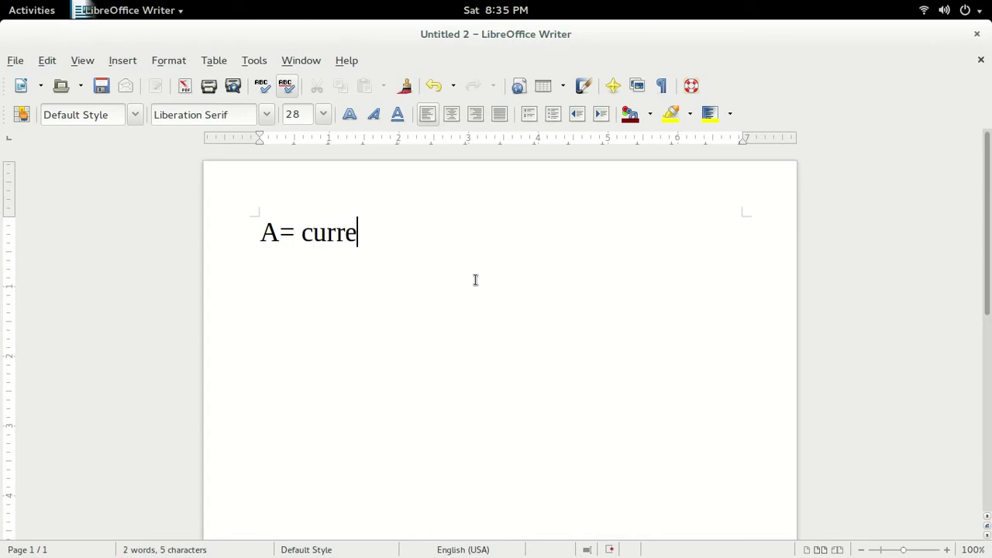
type("nt age")
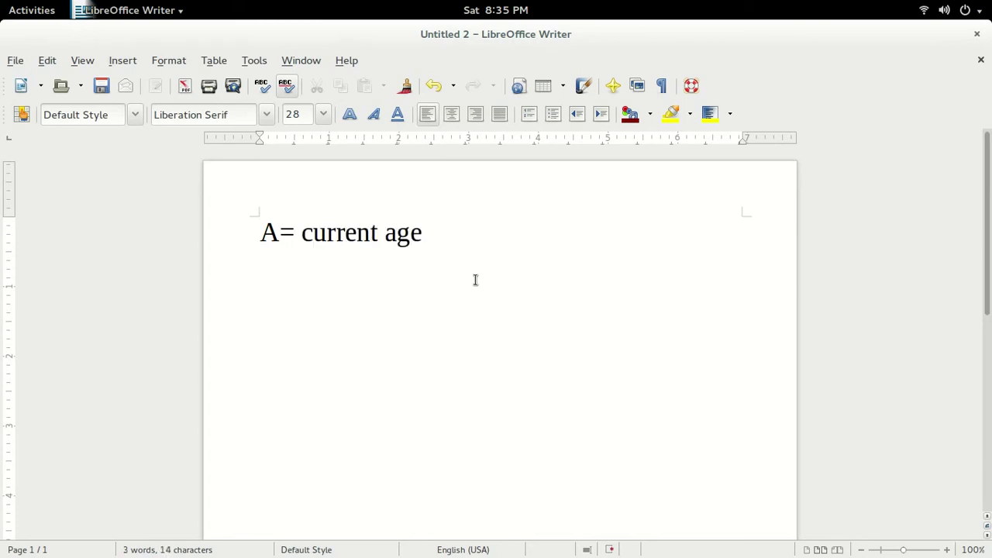
Step: Add a second line defining the banana variable as "B= Weight of the banana"
key("Return")
type("B= WEi")
key("BackSpace")
key("BackSpace")
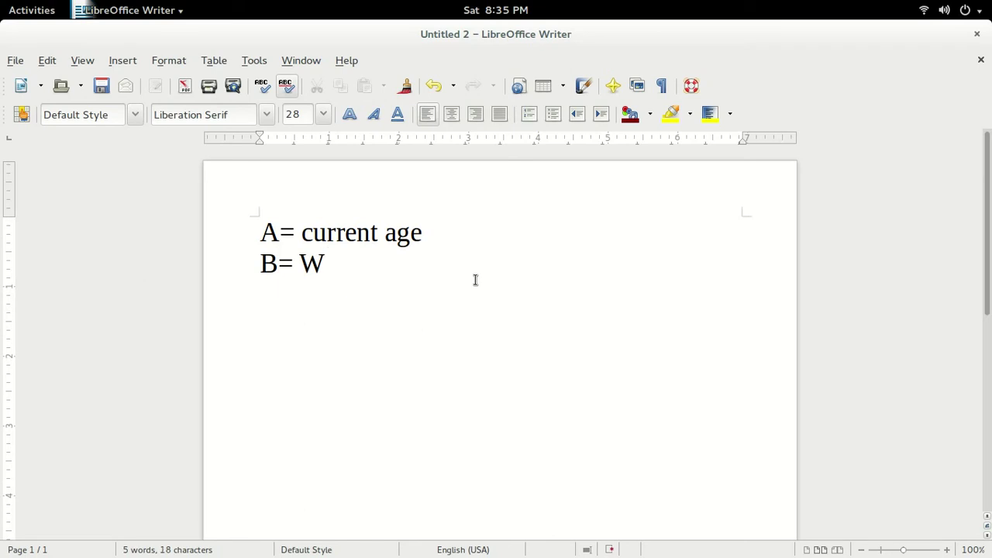
type("eight of the b")
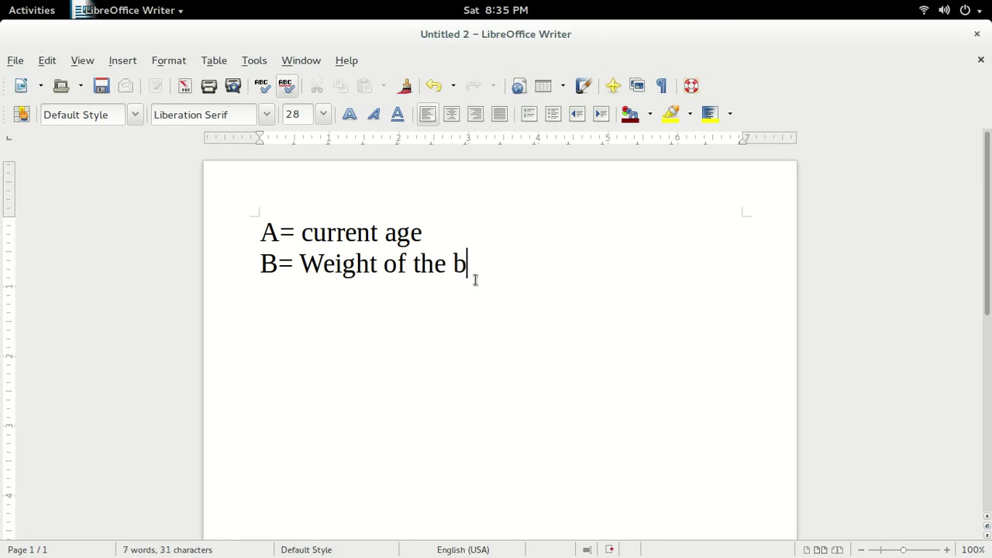
type("anana")
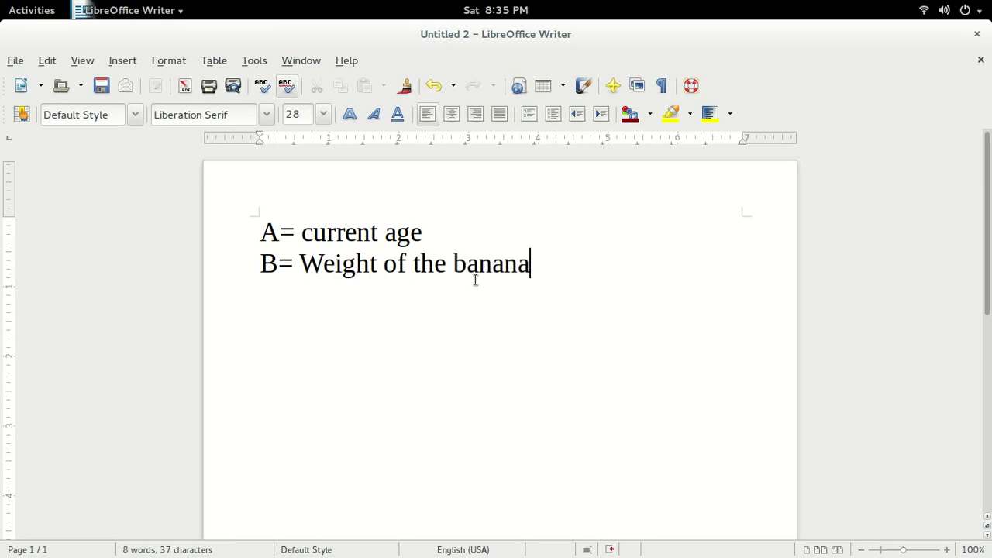
Step: Insert the line "M=for the current age of the monkey's mother" between the A and B definitions, without a final period
left_click(463, 237)
key("Return")
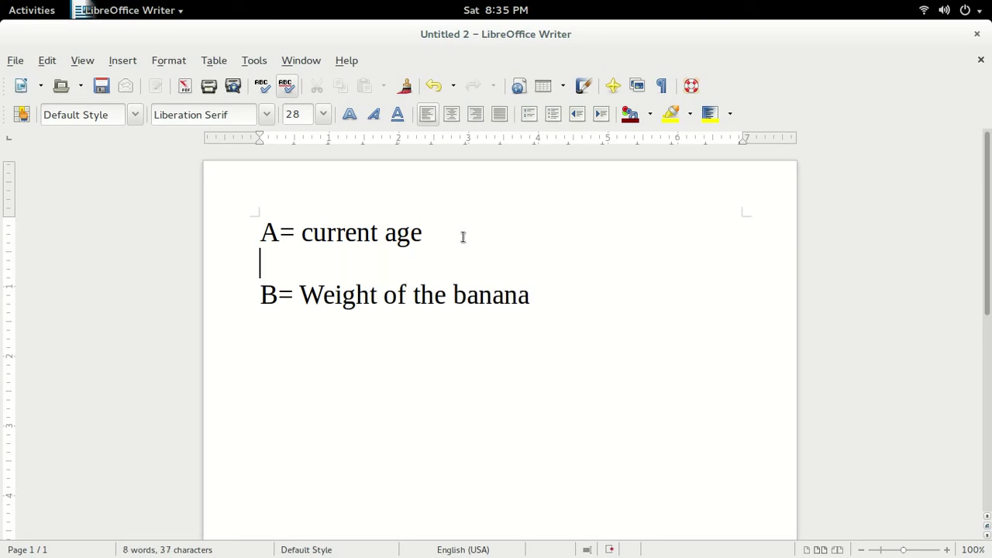
type("M")
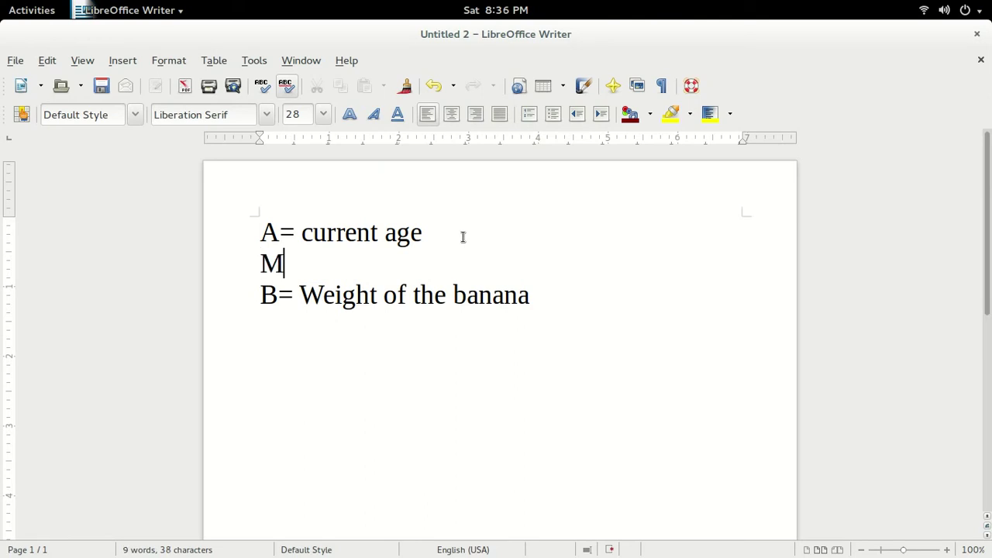
type("=for the ")
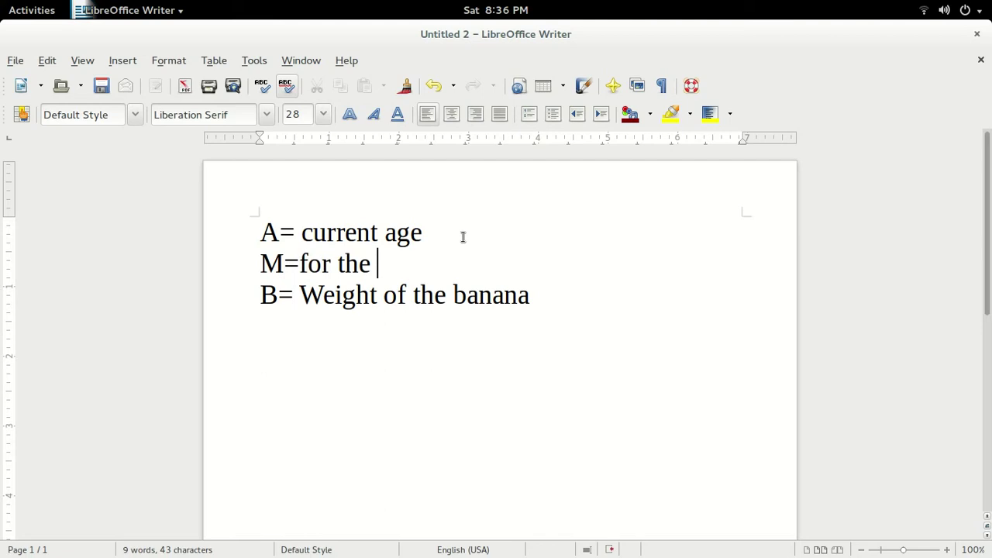
type("current a")
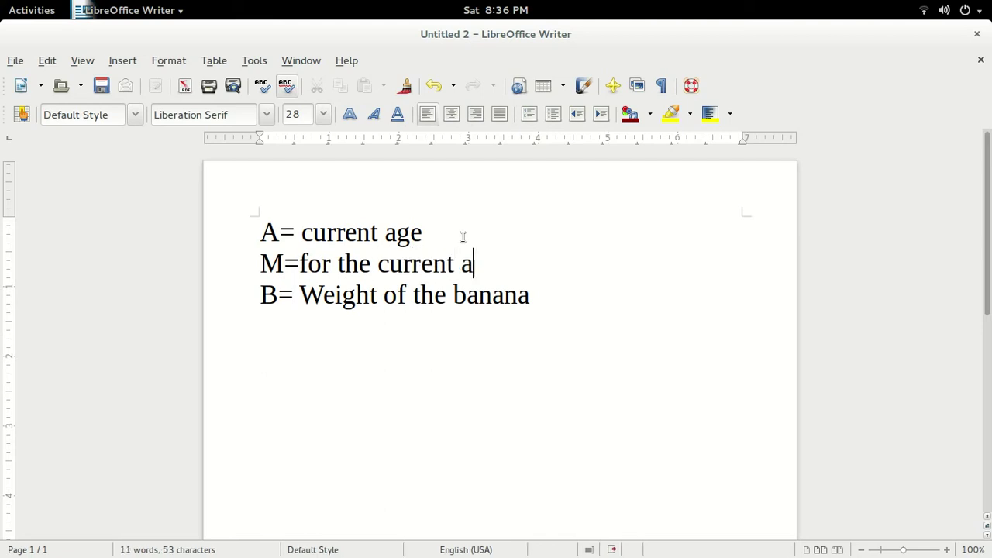
type("ge of the mo")
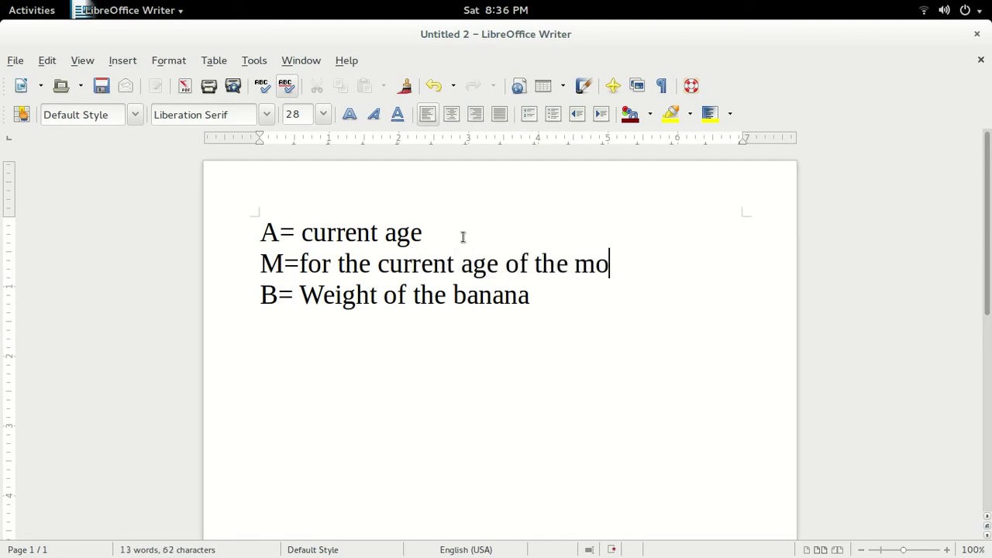
type("nkey's mo")
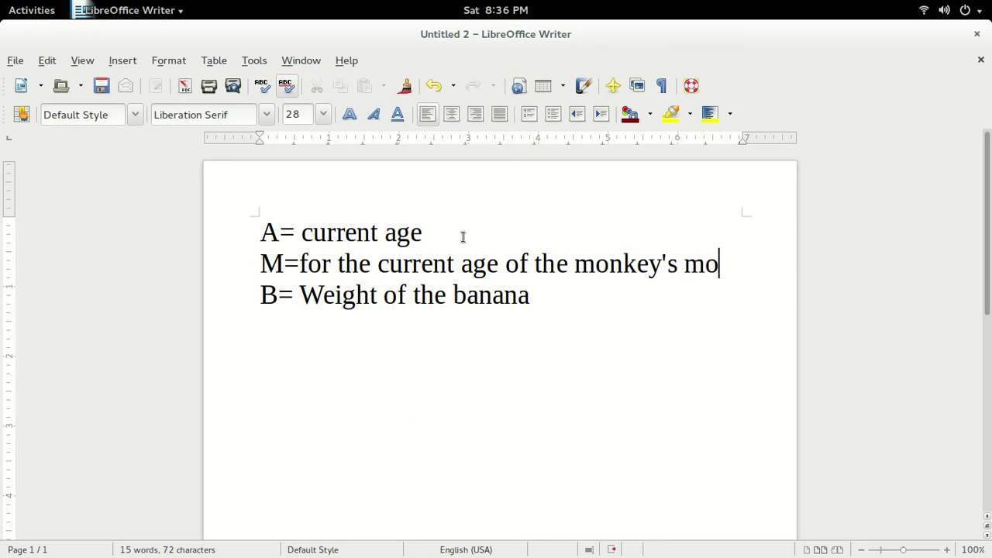
type("ther.")
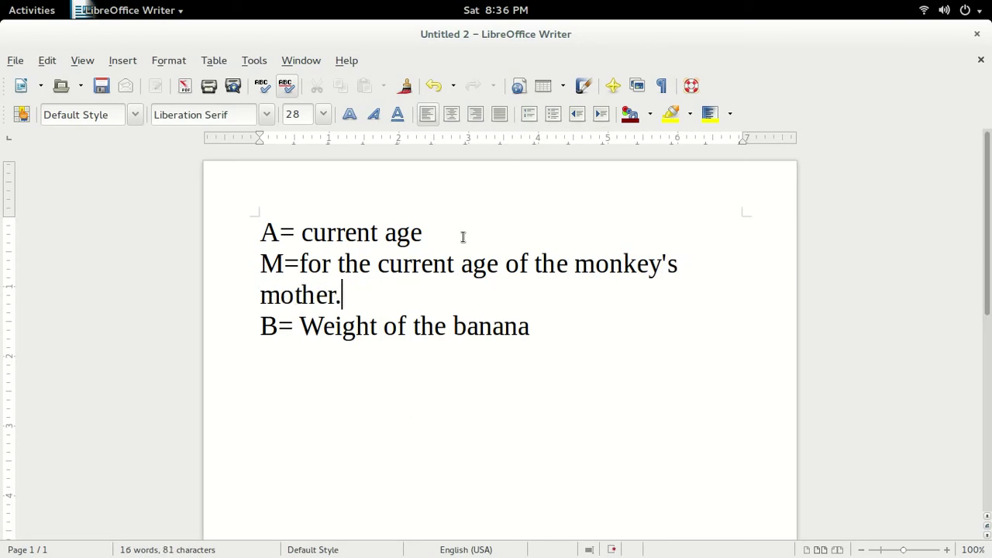
key("BackSpace")
Step: Leave a blank line below the B definition and write the equation "M=(1/2)[3[(1/2)[2A]]]"
left_click(550, 333)
key("Return")
key("Return")
type("M=")
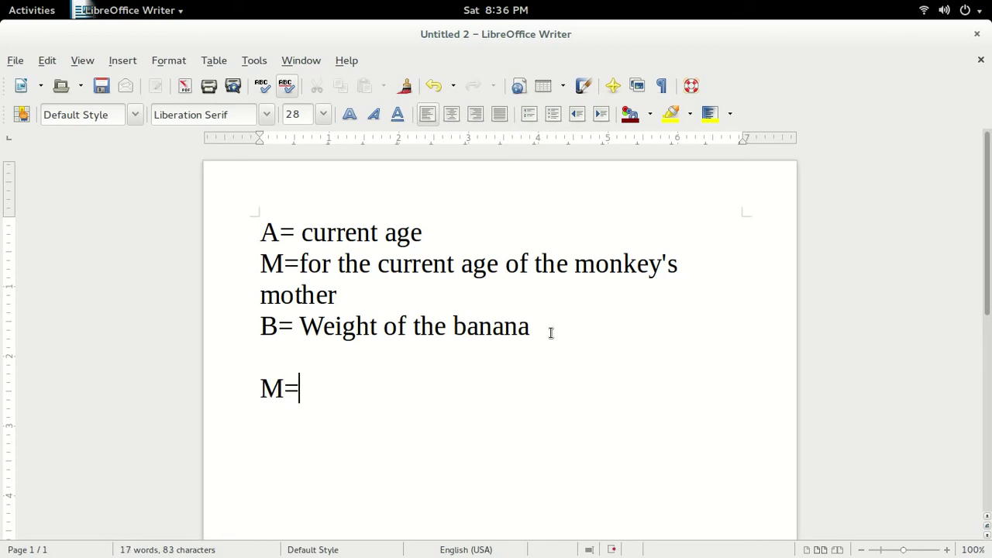
type("(")
type("1/2")
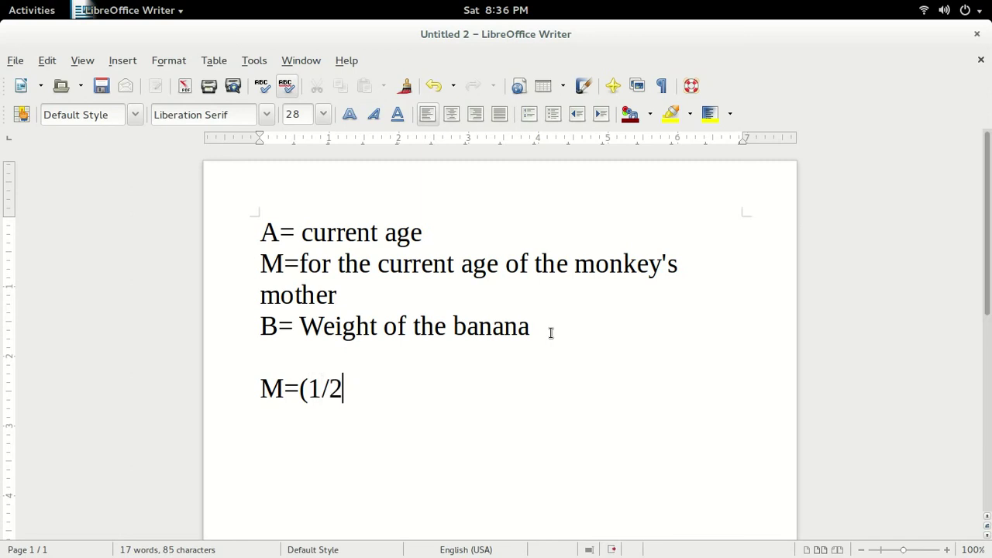
type(")[3[(")
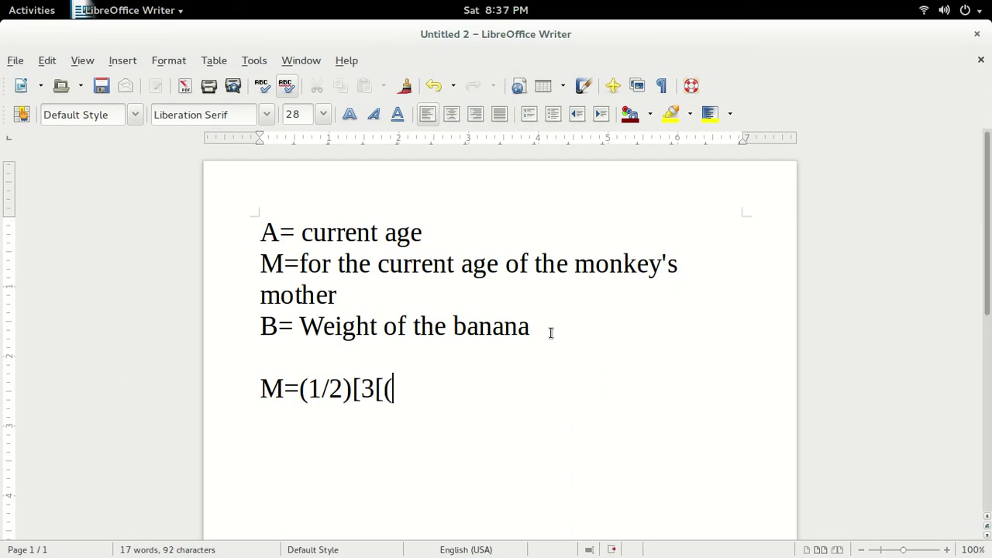
type("1/2)")
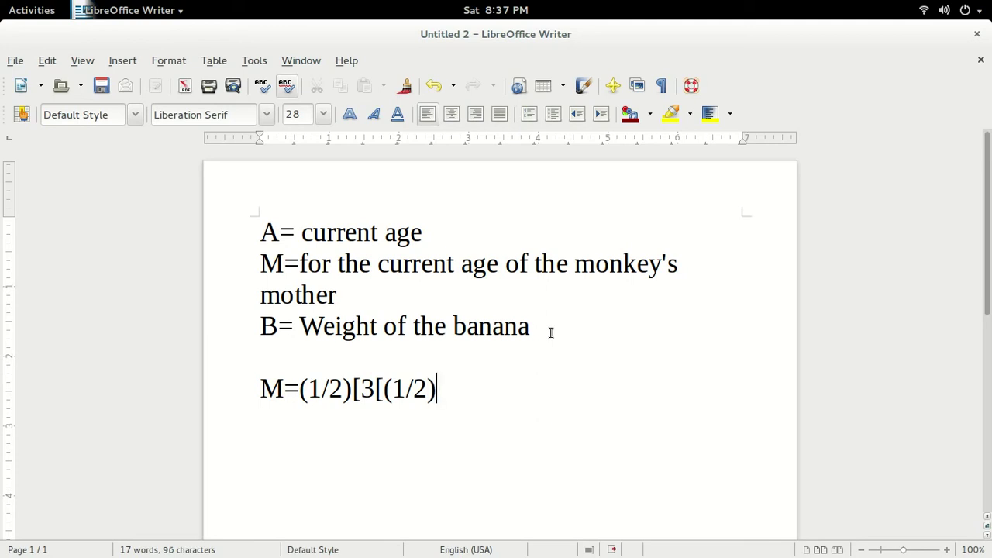
type("[2A")
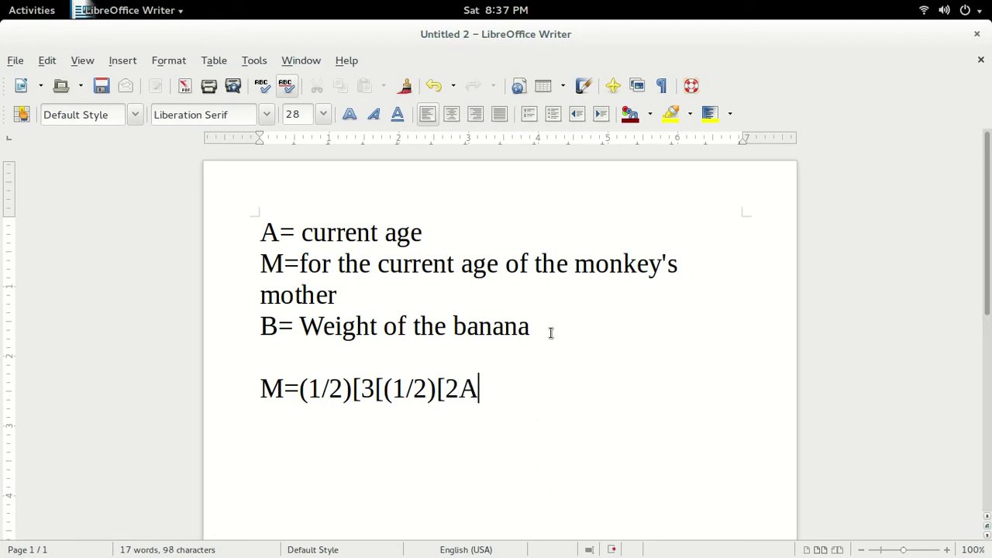
type("]]]")
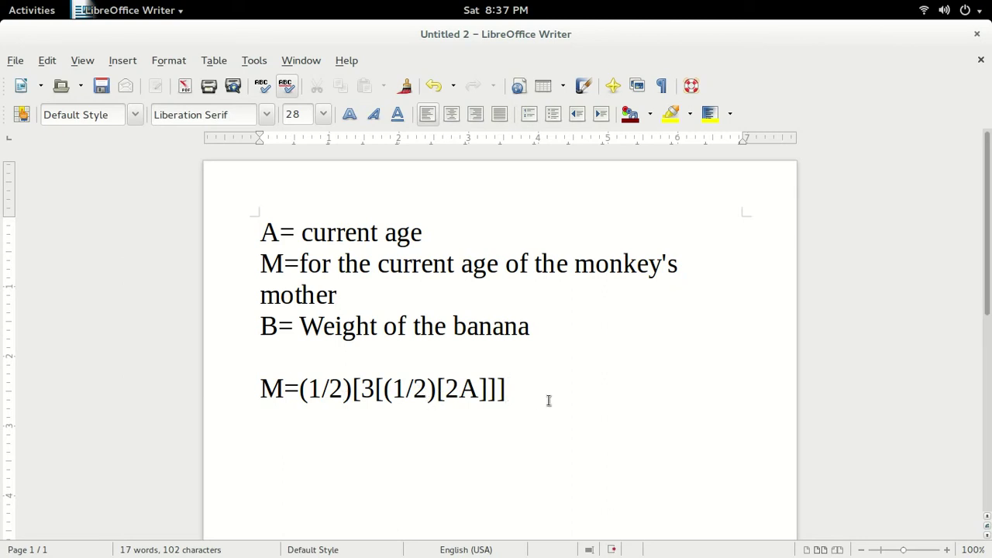
Step: Write the simplified equation "M=1.5A" on the line directly below the nested equation
key("Return")
key("Return")
key("BackSpace")
type("M=")
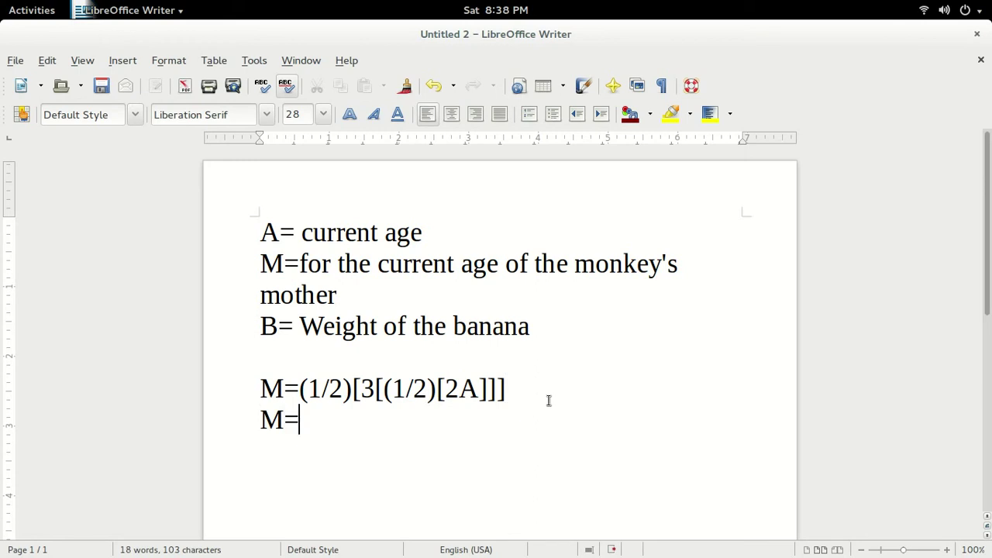
type("1.5A")
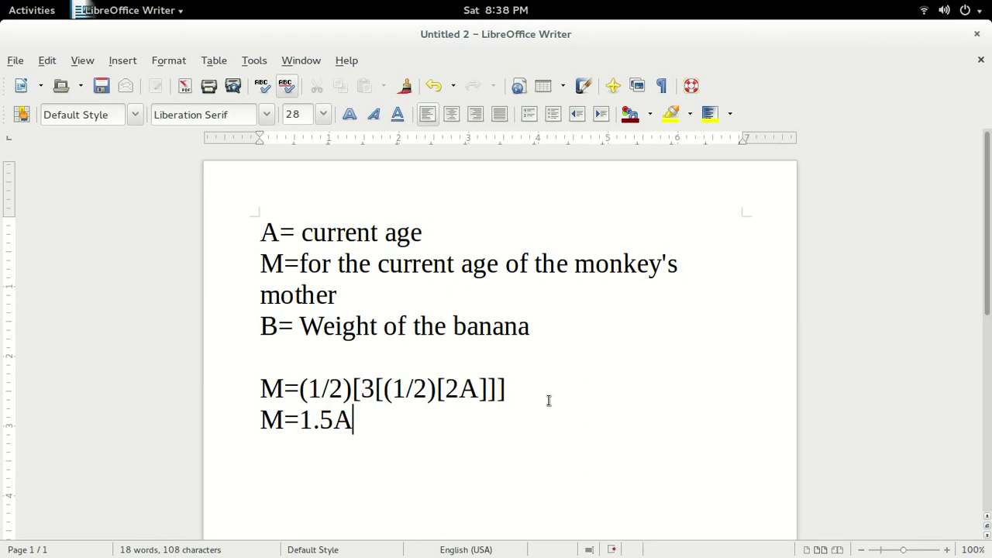
Step: Make all the text in the document bold, from the A definition down to "M=1.5A"
left_click_drag(364, 419, 241, 241)
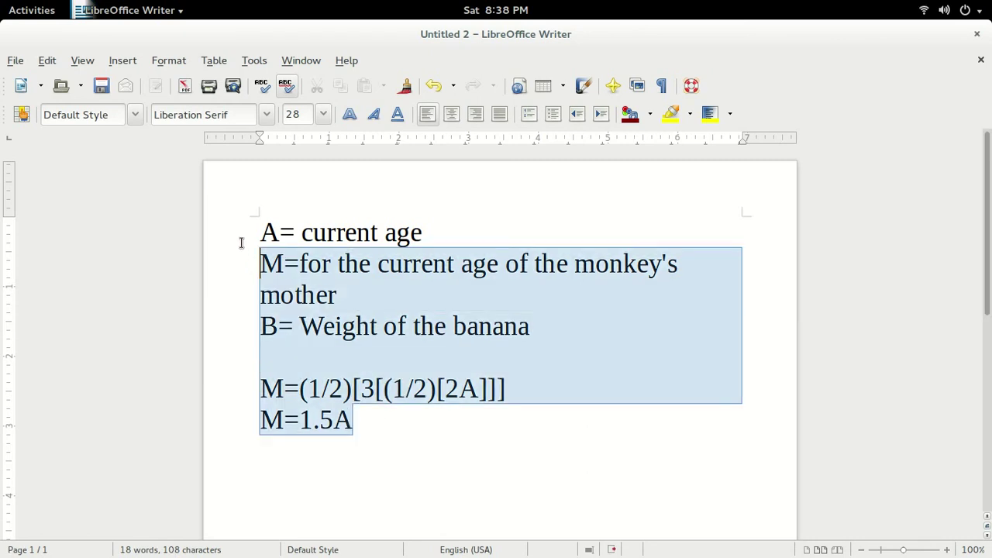
left_click_drag(364, 425, 234, 200)
left_click(351, 115)
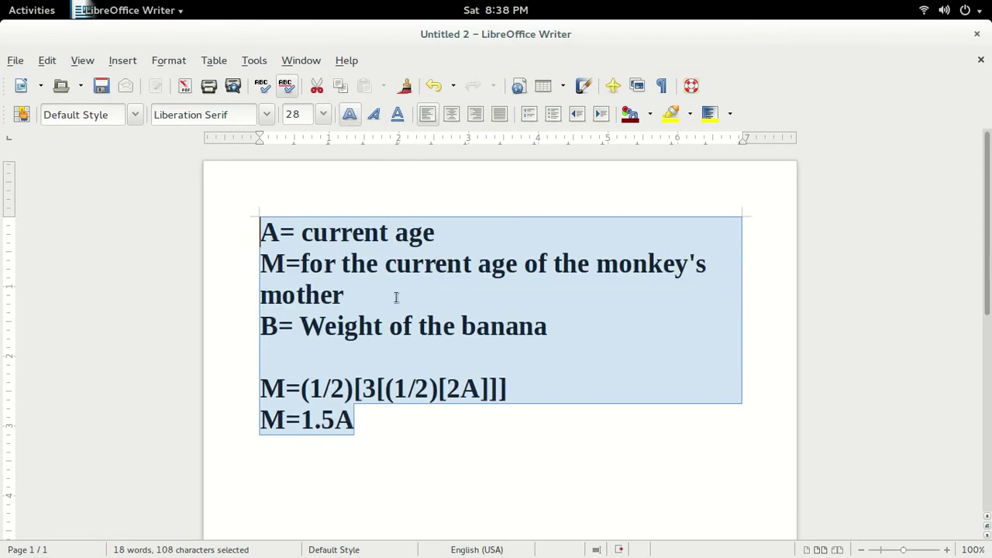
Step: Write the equation "A+M=30" on a new line directly below "M=1.5A"
left_click(405, 419)
key("Return")
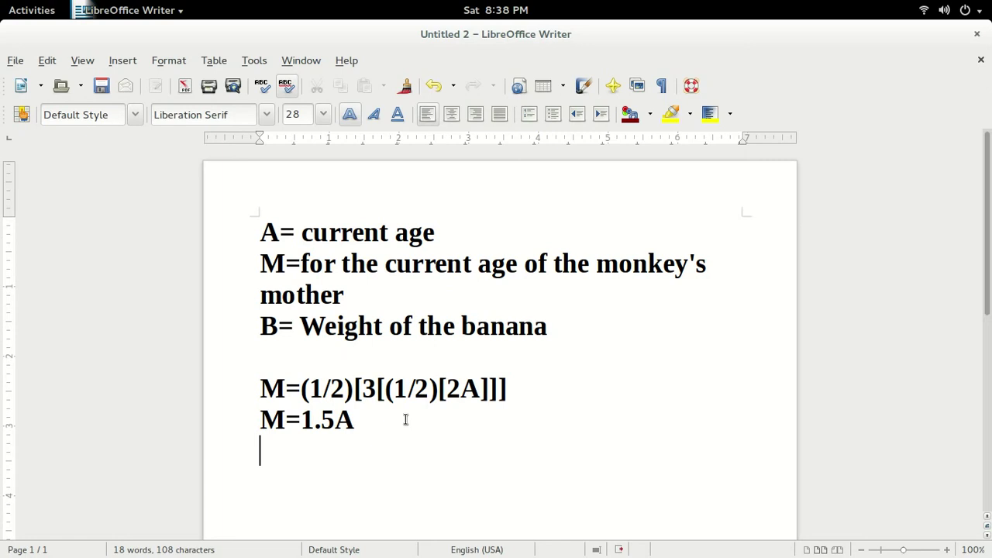
type("M")
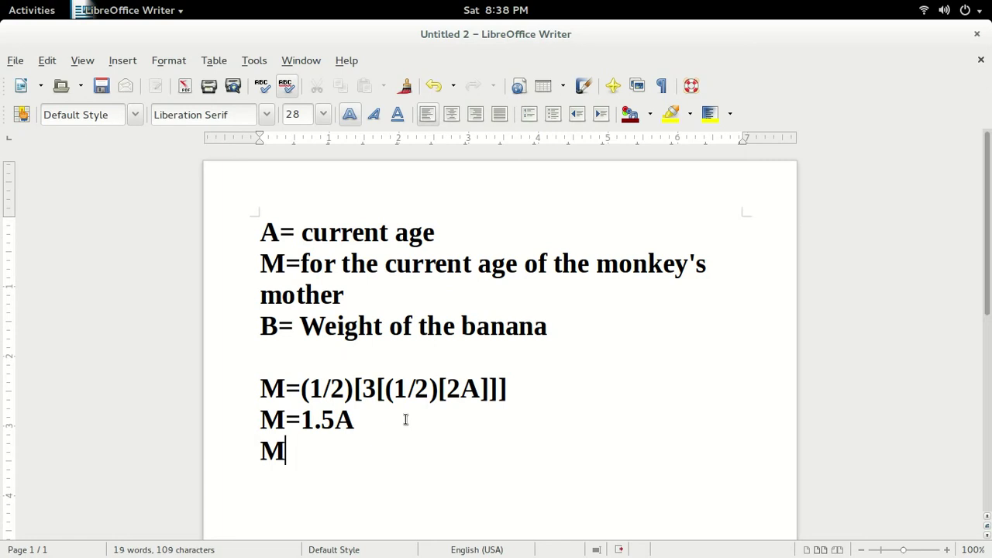
key("BackSpace")
type("A+M=30")
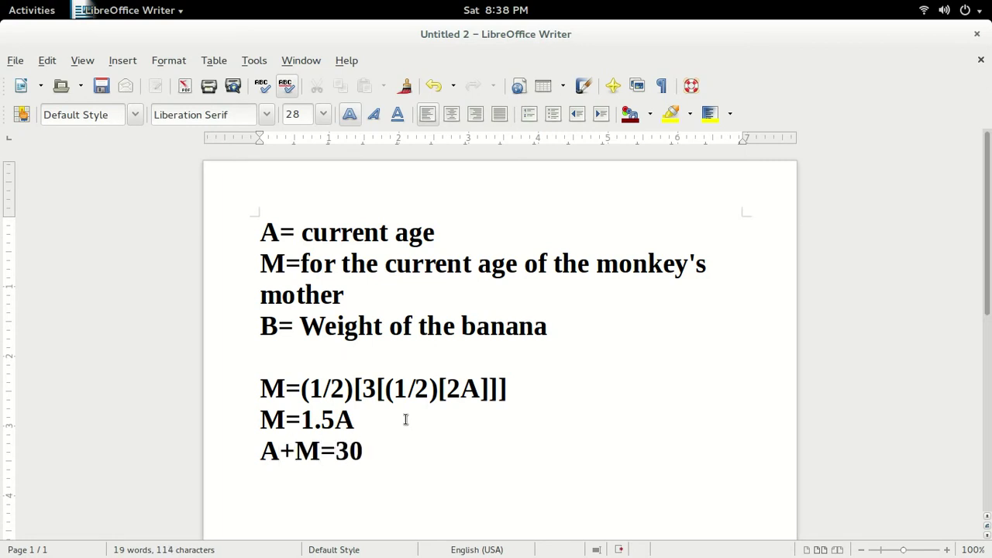
Step: Write the substituted equation "A+1.5A=2.5A=30" on the line below "A+M=30"
key("Return")
type("A+1.5")
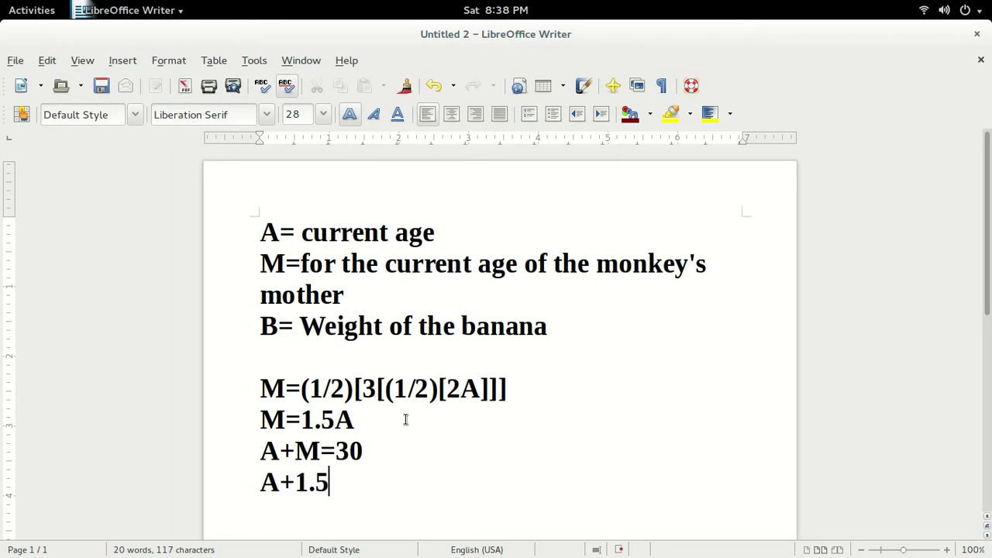
type("A=")
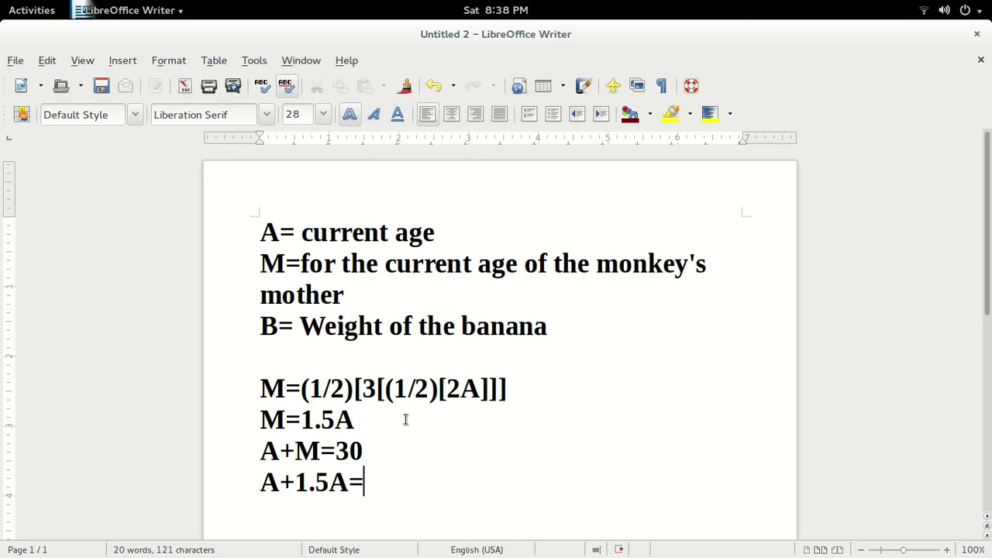
type("2.5A")
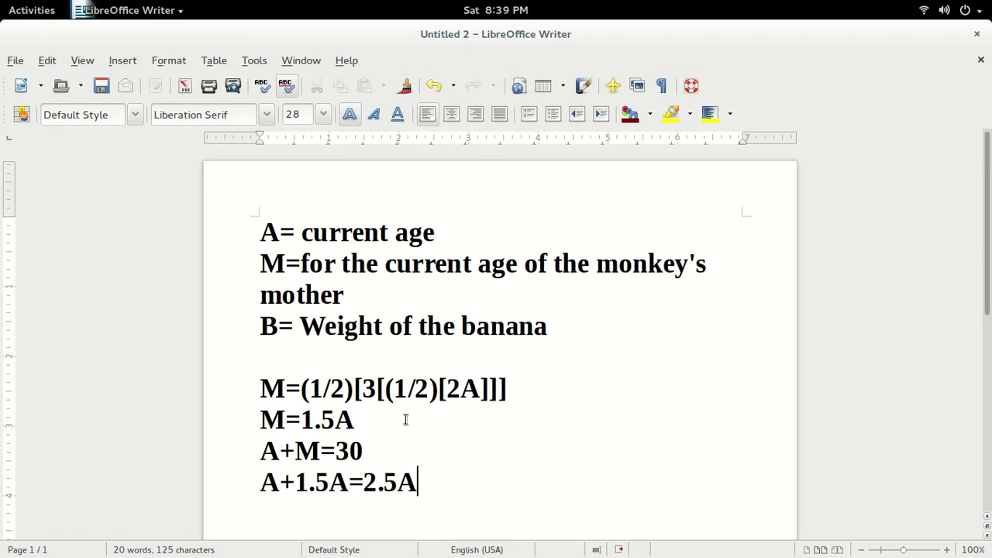
key("BackSpace")
type("A=30")
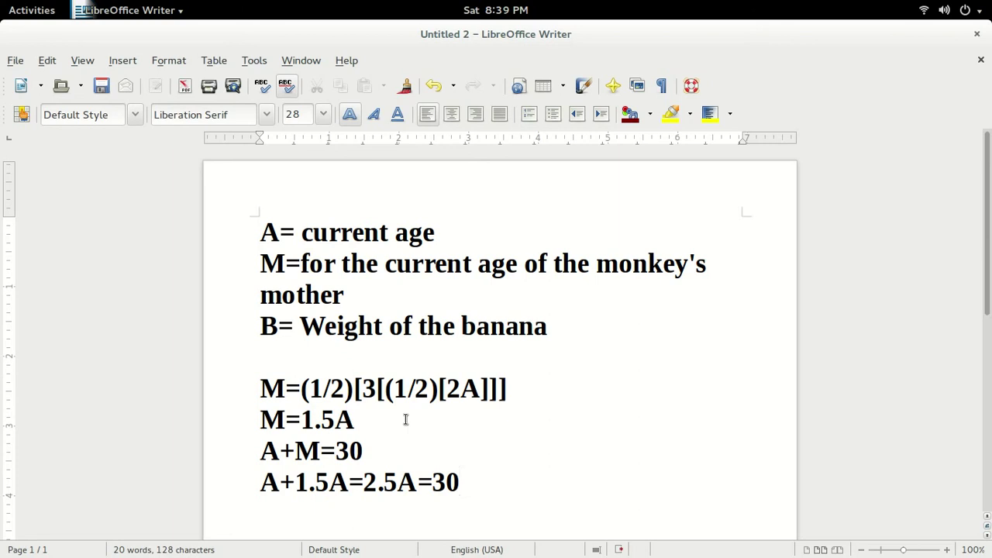
Step: Write "Monkey's current age: 12 years old" on a new line below the substituted equation
key("Return")
type("mon")
key("BackSpace")
key("BackSpace")
key("BackSpace")
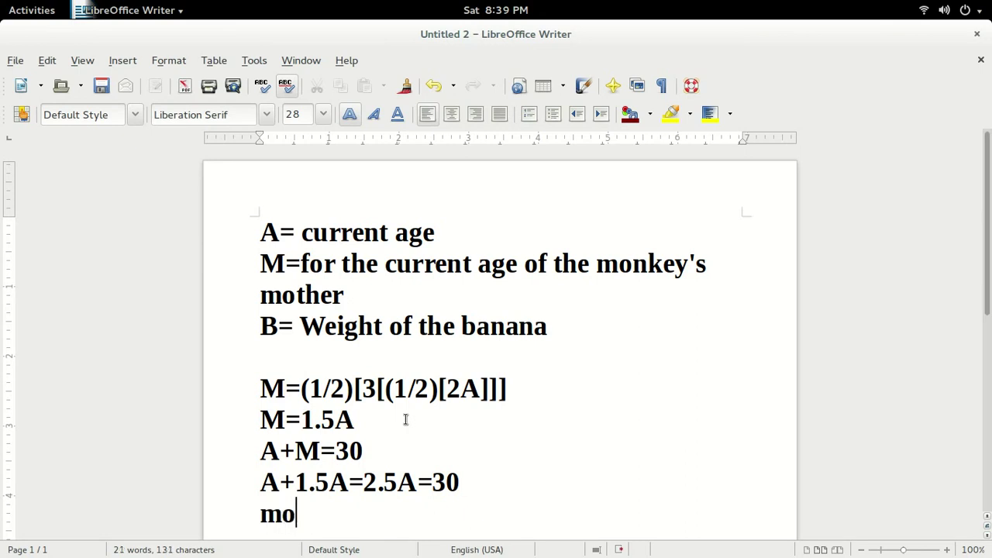
type("Monkeys")
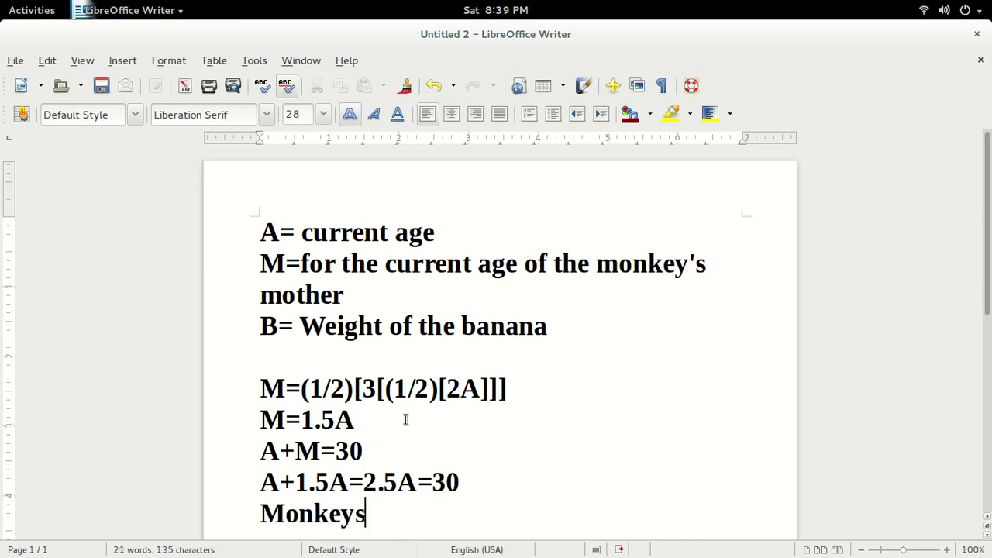
key("BackSpace")
type("'s curr")
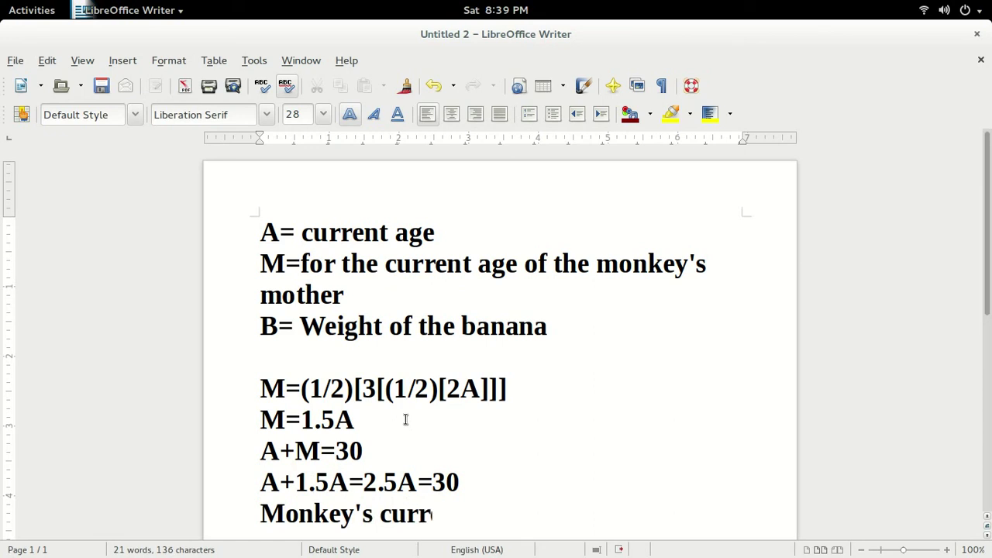
type("ent age")
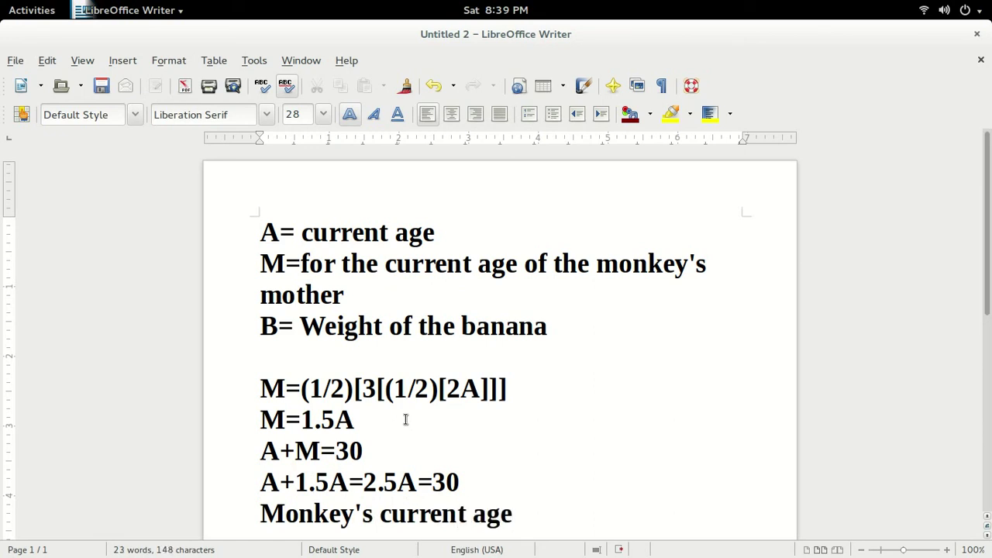
type(": 12 yea")
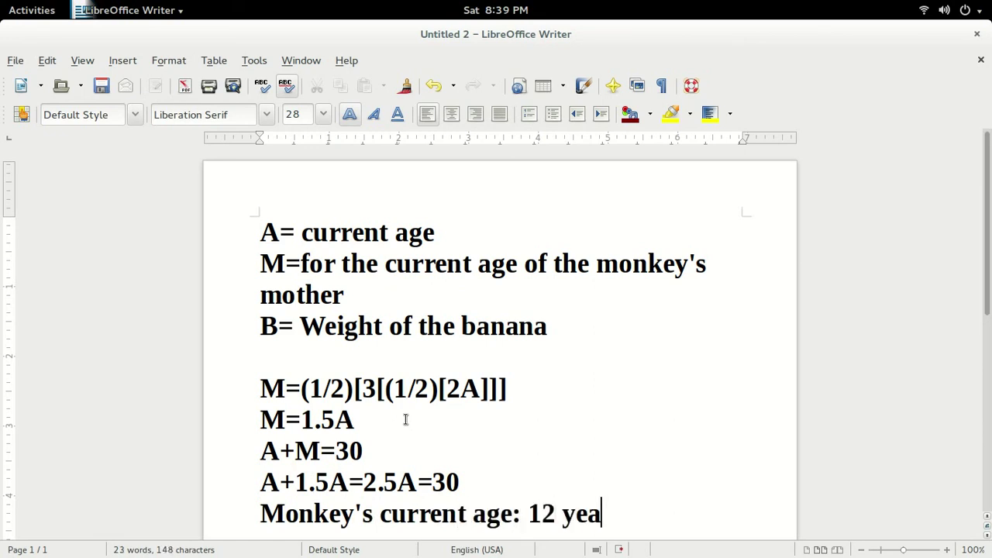
type("rs old")
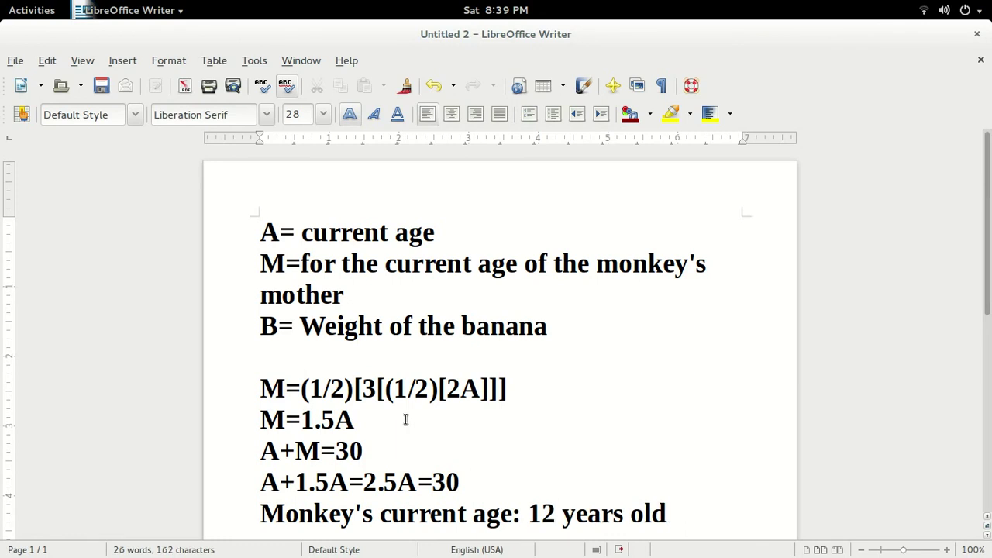
Step: Add a line reading "Mom's age" below the monkey's current age
key("Return")
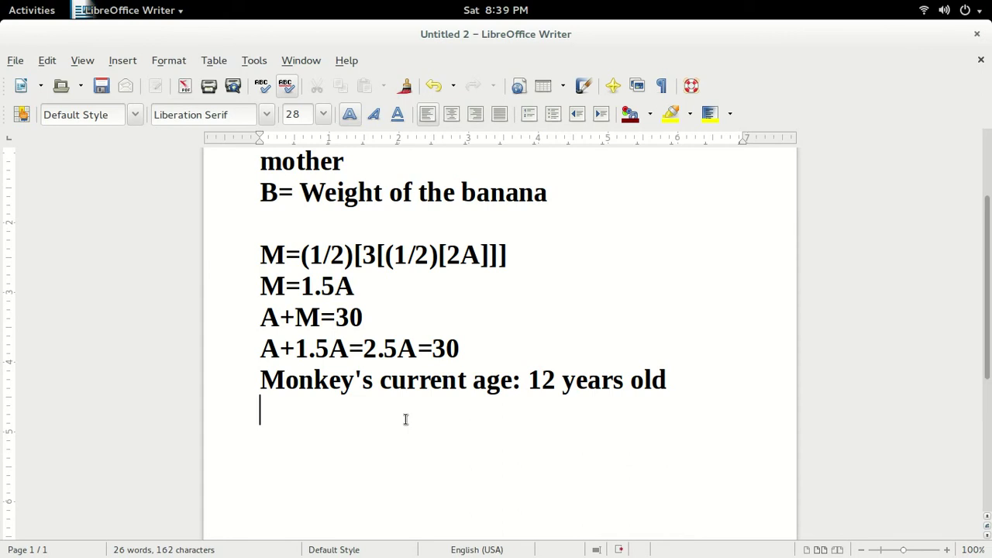
type("Mom")
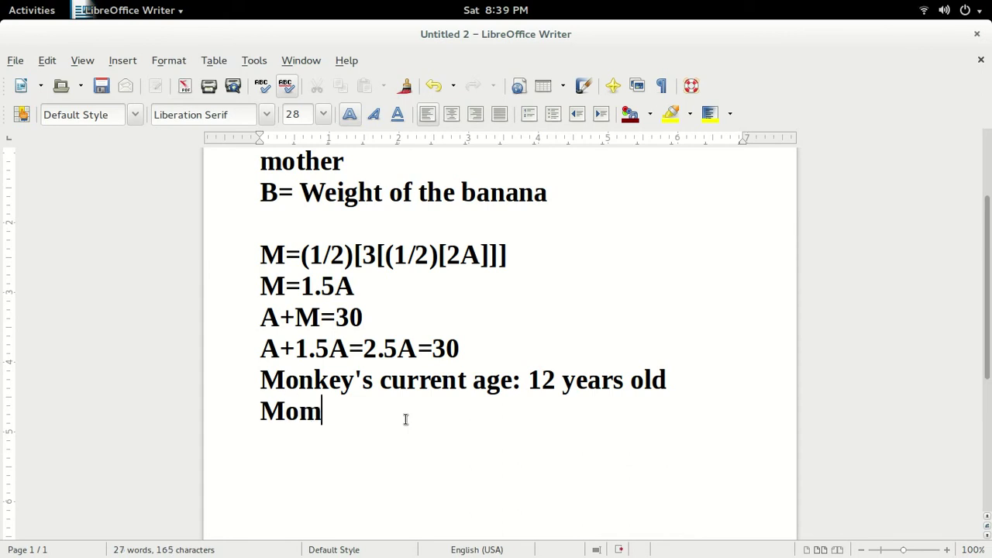
type("'s age")
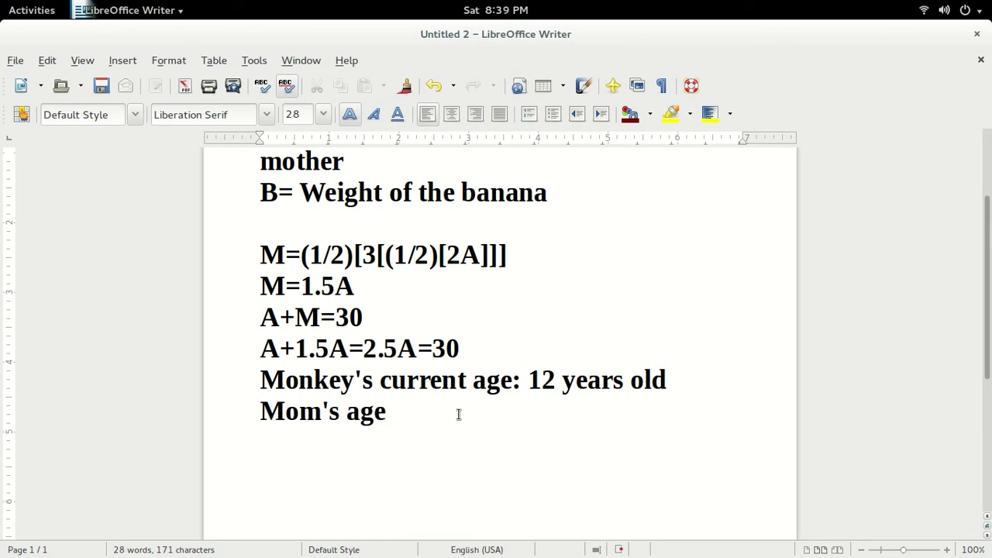
Step: Replace the label "Monkey's current age:" with "A=" and no space after it, so the line reads "A=12 years old"
left_click_drag(517, 381, 261, 380)
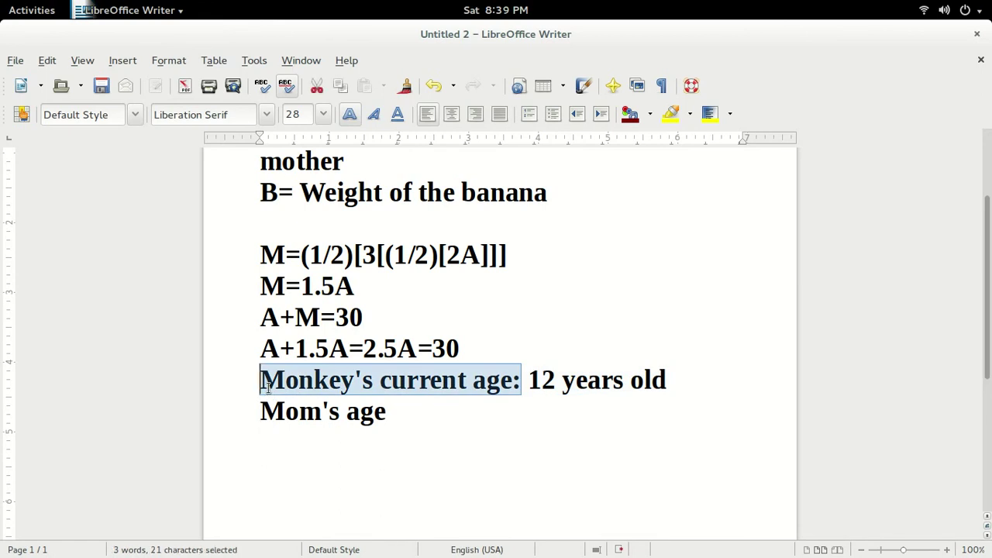
type("<")
key("BackSpace")
type("M")
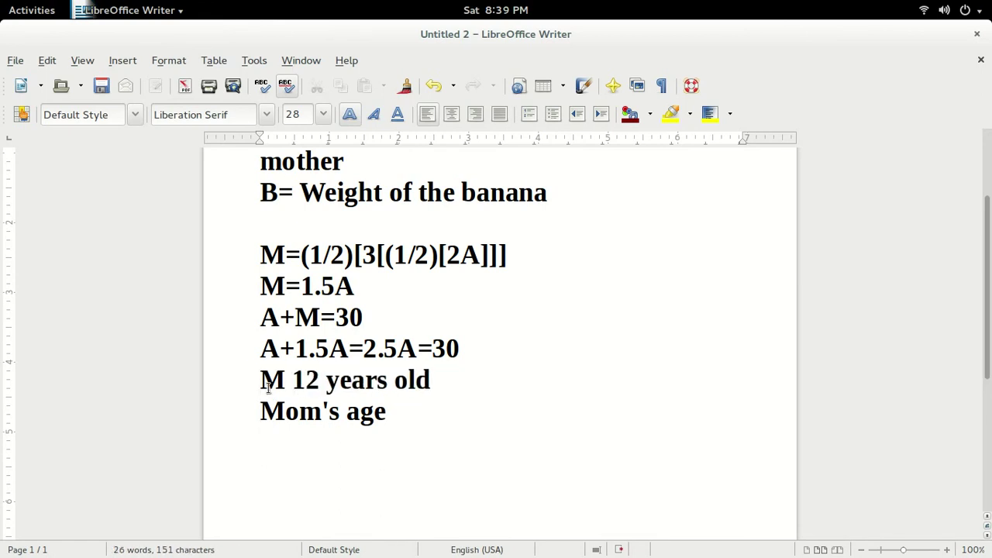
type("=")
left_click(310, 388)
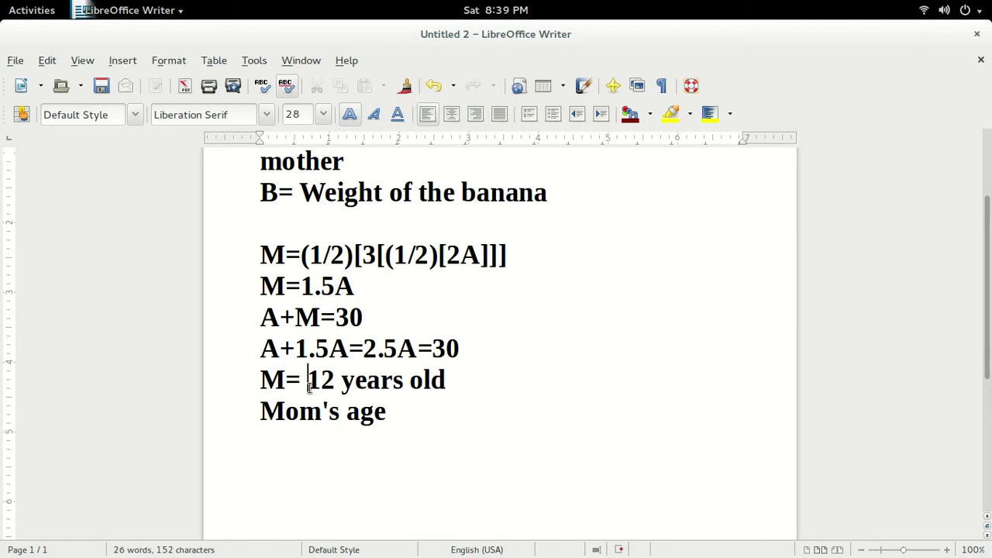
key("BackSpace")
left_click(386, 416)
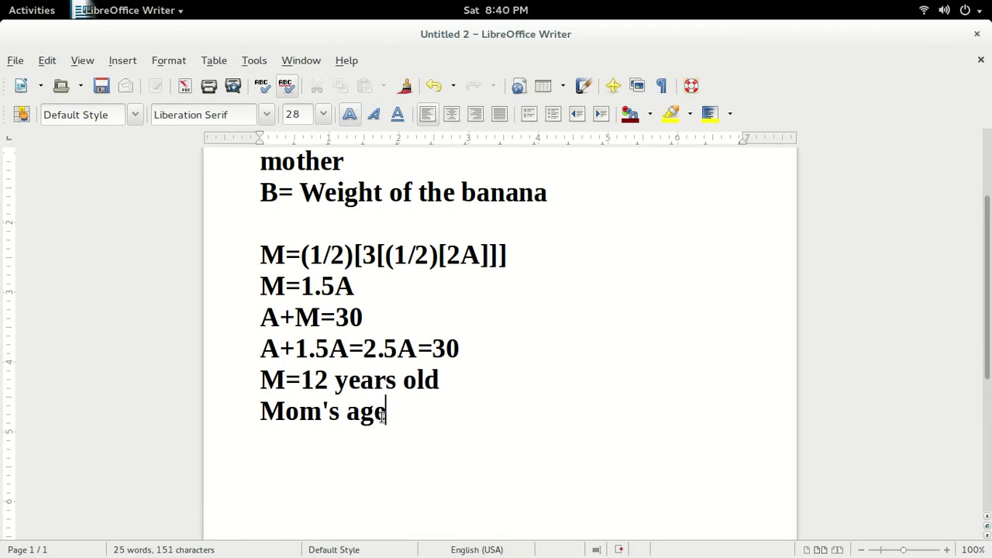
double_click(272, 379)
type("A")
Step: Replace the "Mom's age" text with "M=18 years old"
left_click_drag(396, 421, 255, 419)
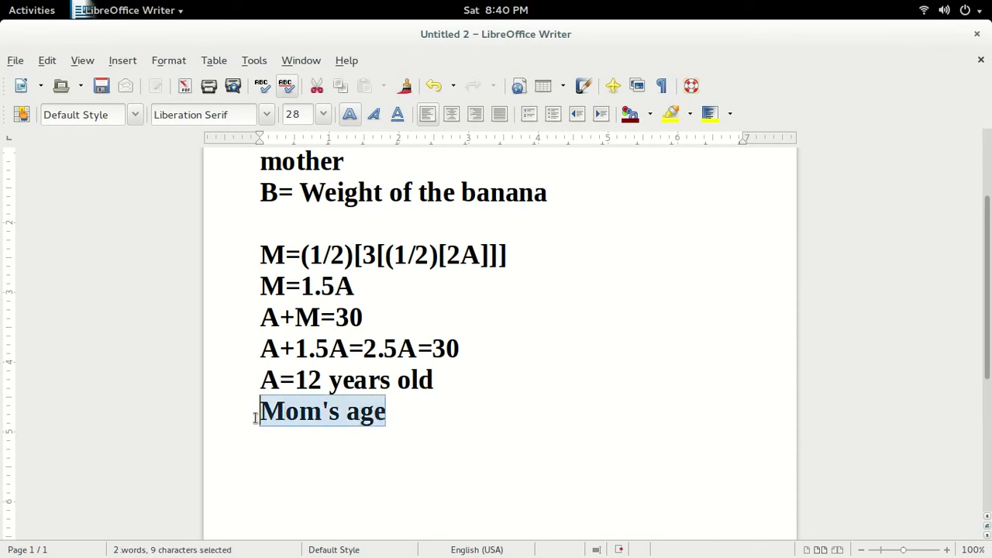
type("M=18")
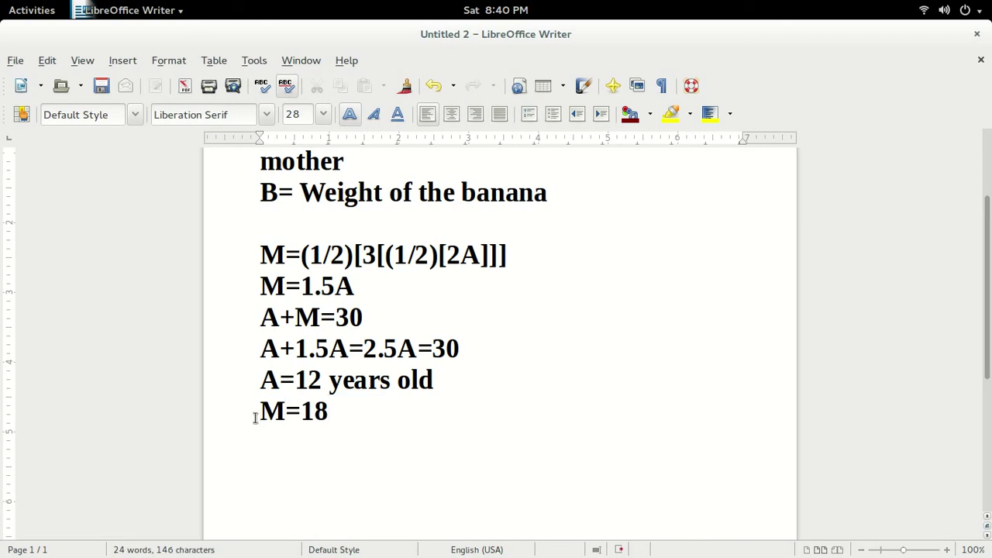
type(" years old")
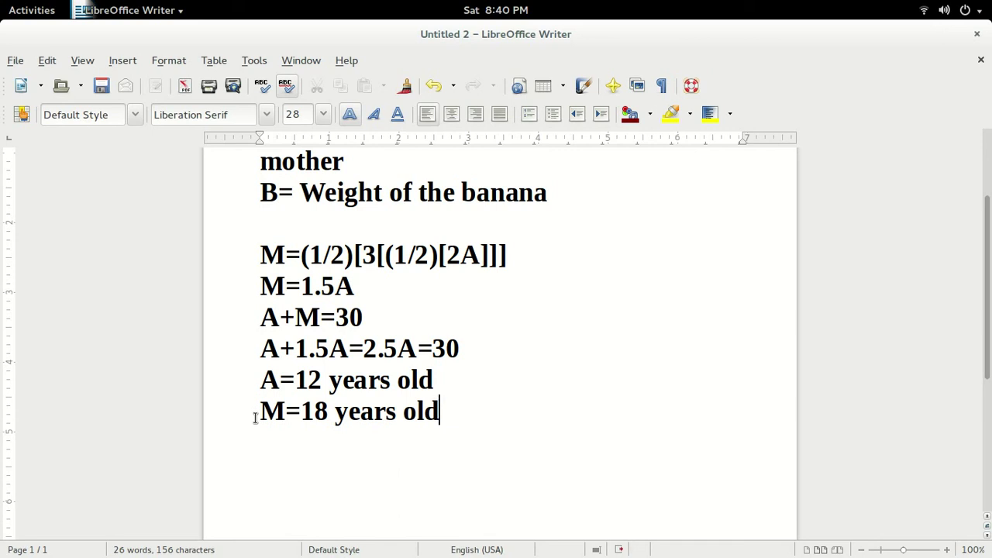
Step: Leave a blank line below "M=18 years old" and write "length of the rope=12 feet"
left_click(441, 425)
key("Return")
key("Return")
type("length")
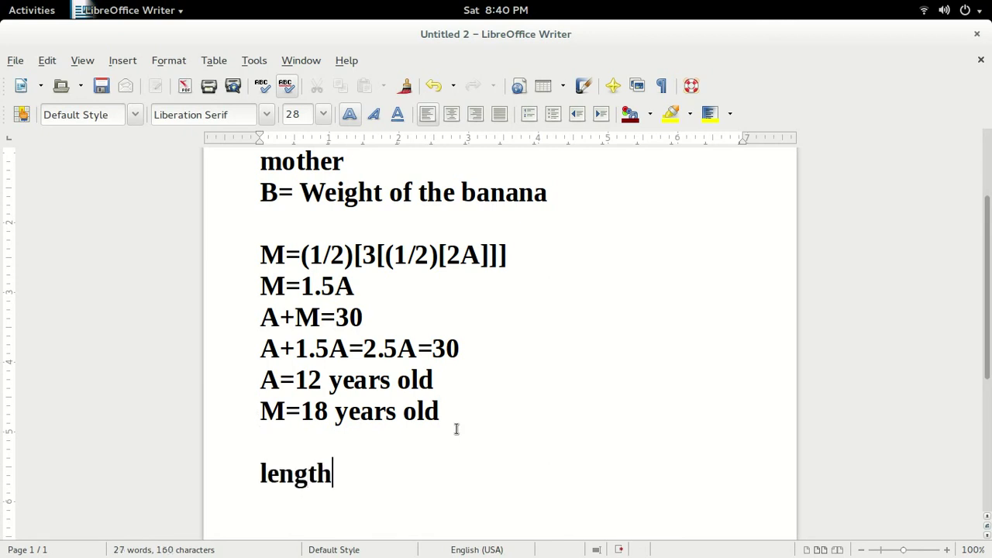
type(" of the rope=")
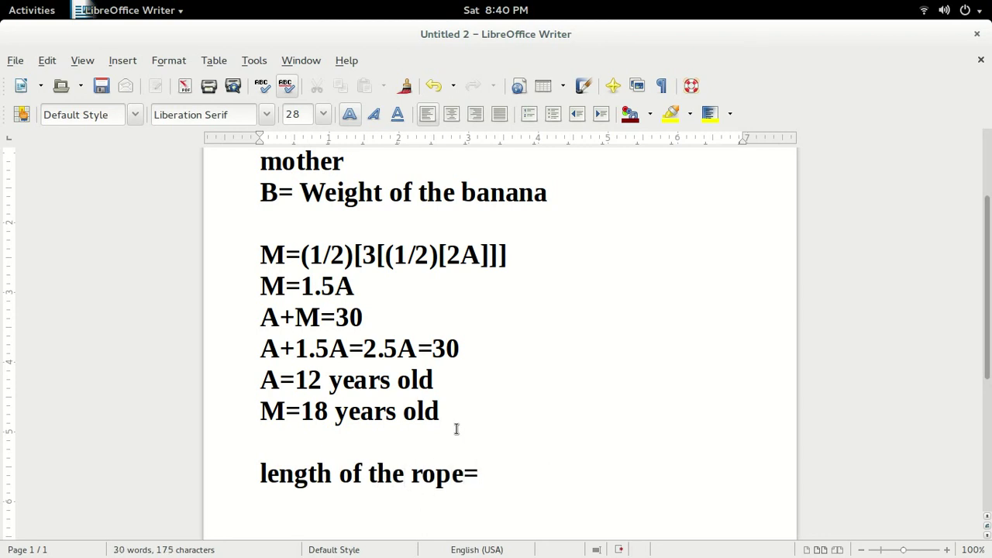
type("12 feet")
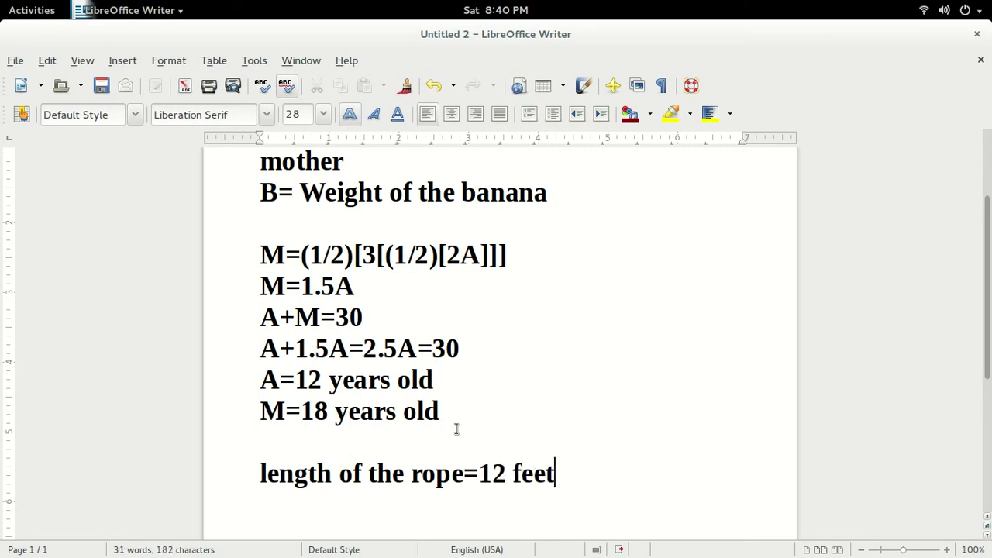
Step: Write "weight of the monkey=18 ounces" on the line below the rope length
key("Return")
type("weight ")
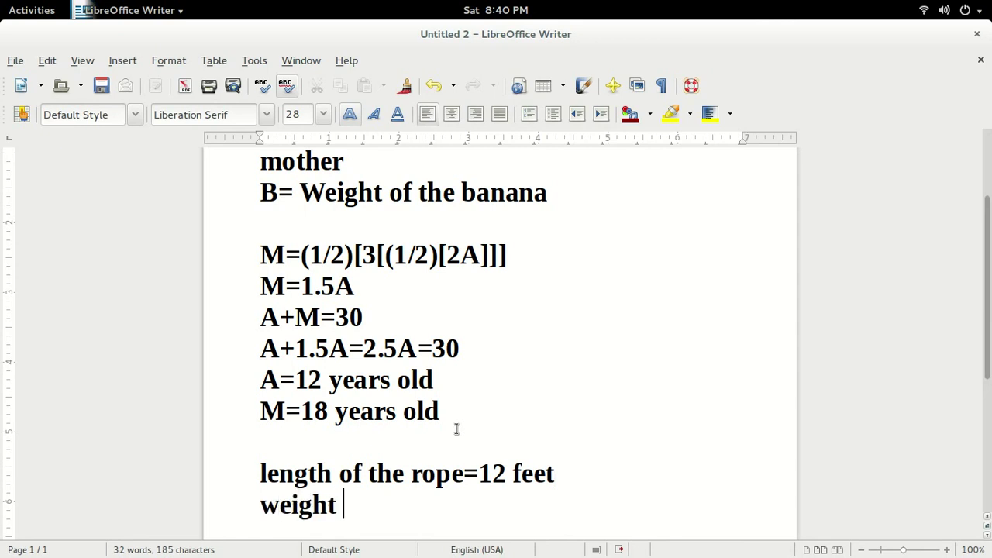
type("of the monke")
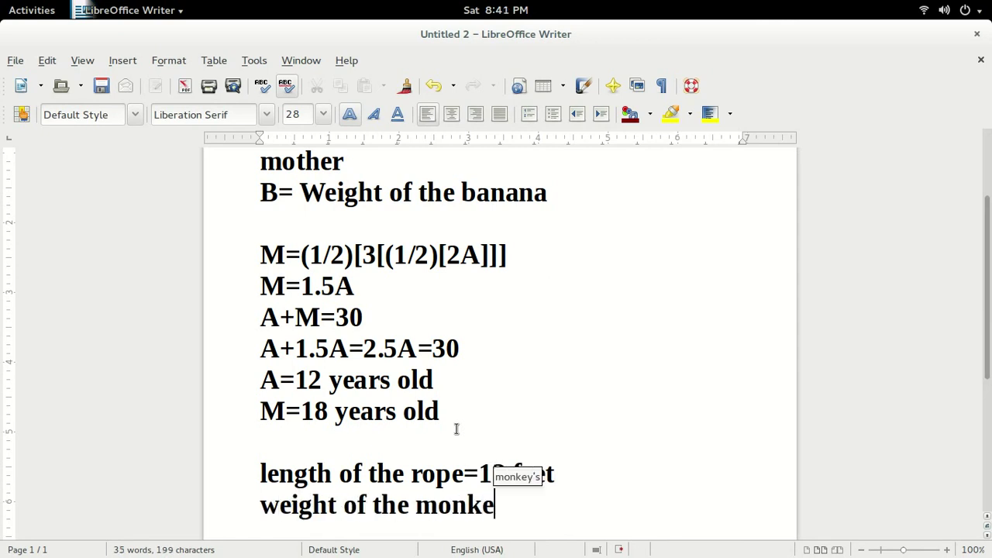
type("y=18 ounces")
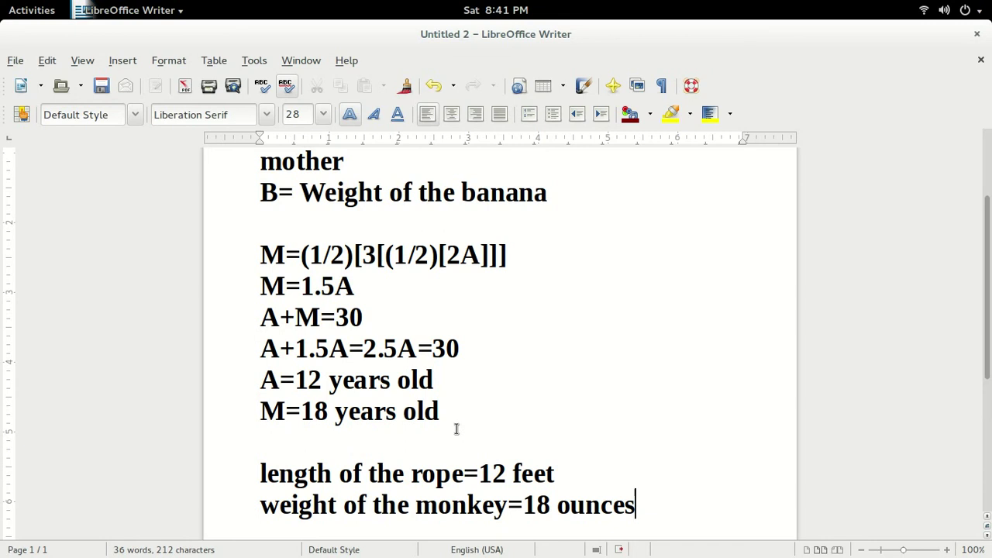
Step: Write "weight of rope: 4 pounds" on the line below the monkey's weight
key("Return")
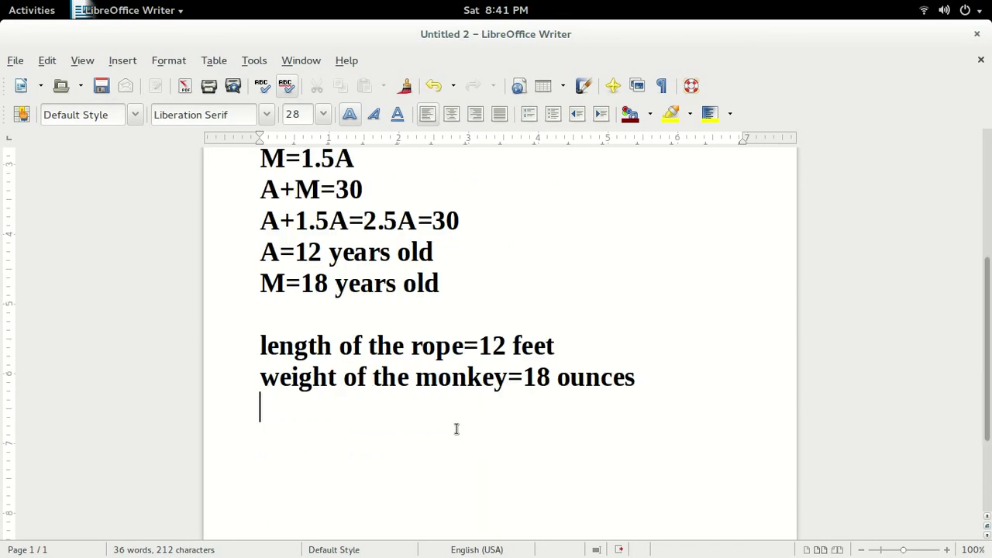
type("weight ")
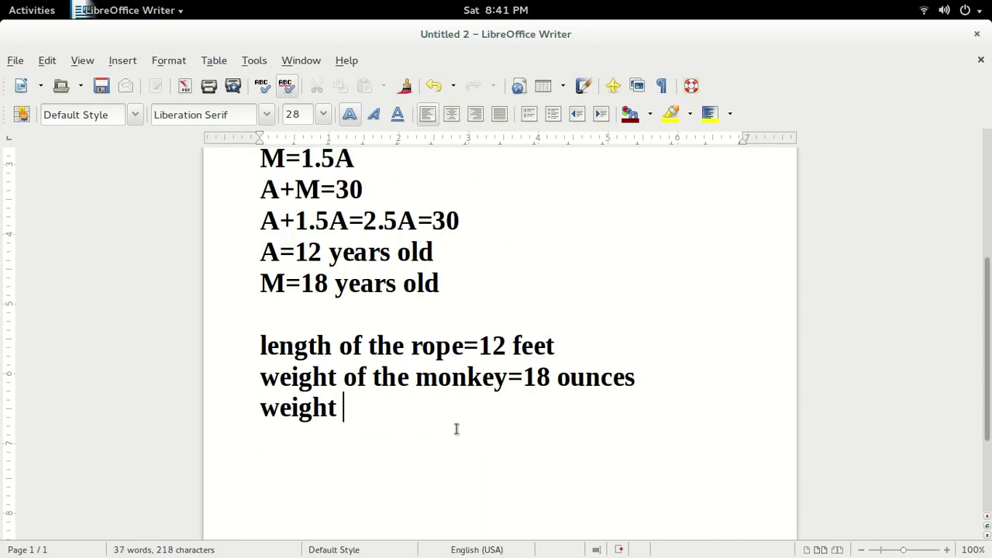
type("of rope: ")
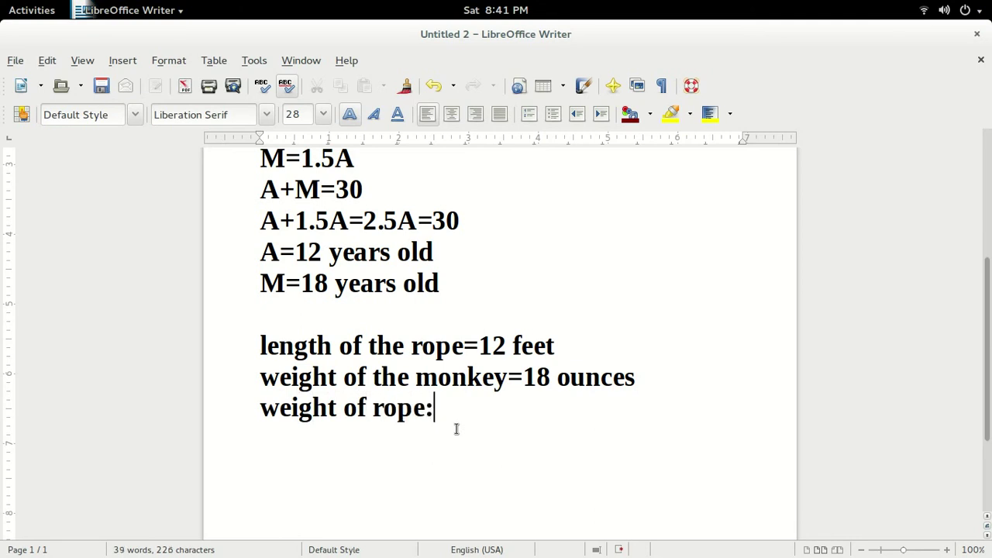
type("4 po")
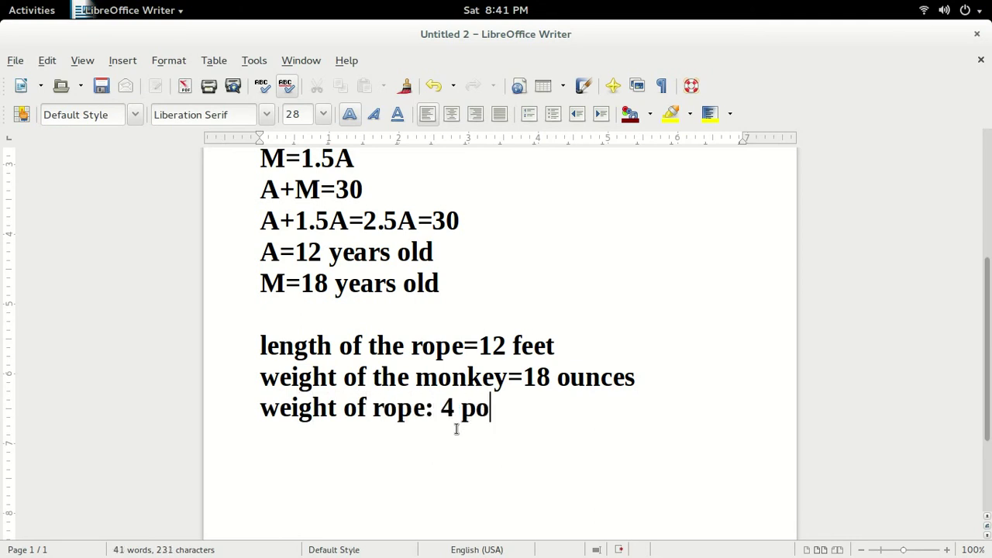
type("unds")
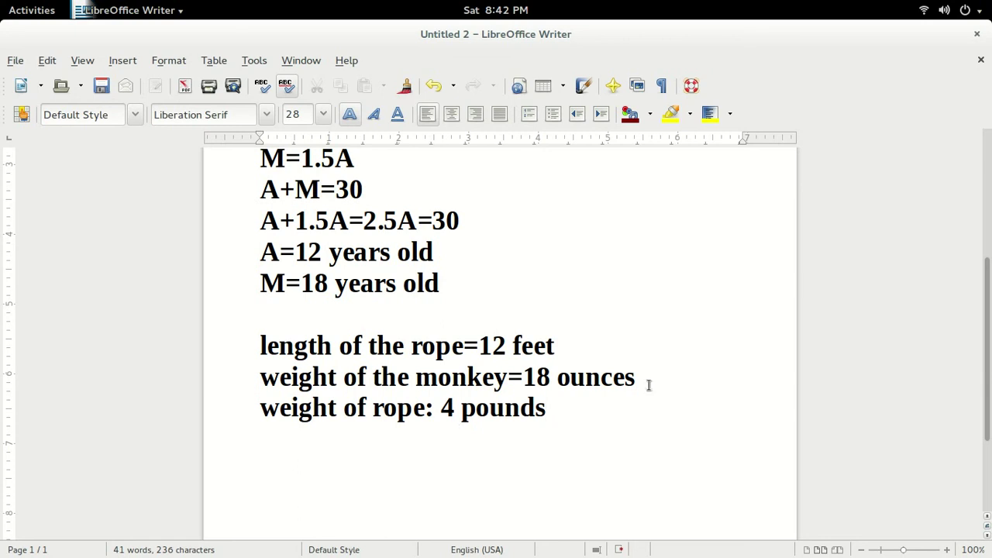
Step: Leave a blank line below the rope weight and start the banana equation with "B+(1/2(18))=(1/4"
key("Return")
key("Return")
type("B+(1/")
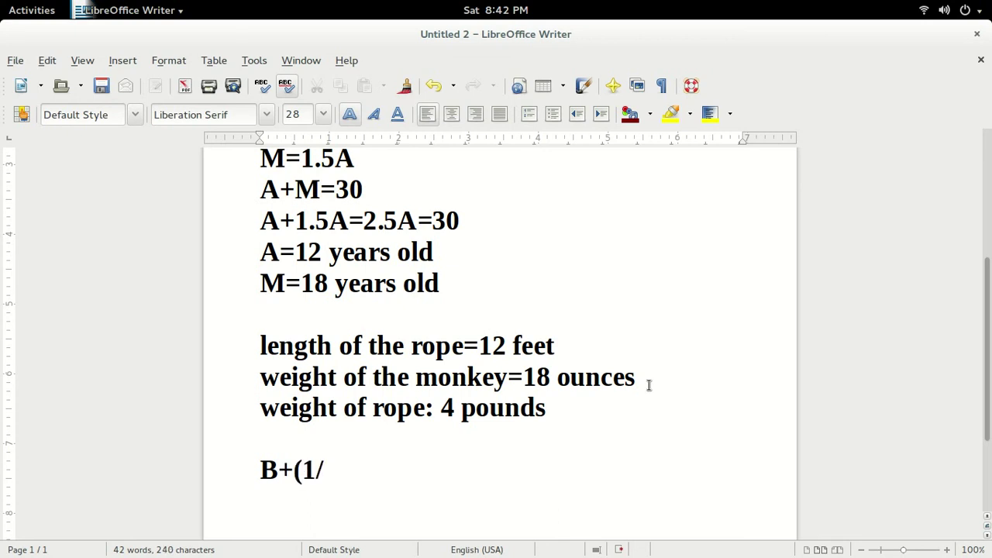
type("2")
type("(1")
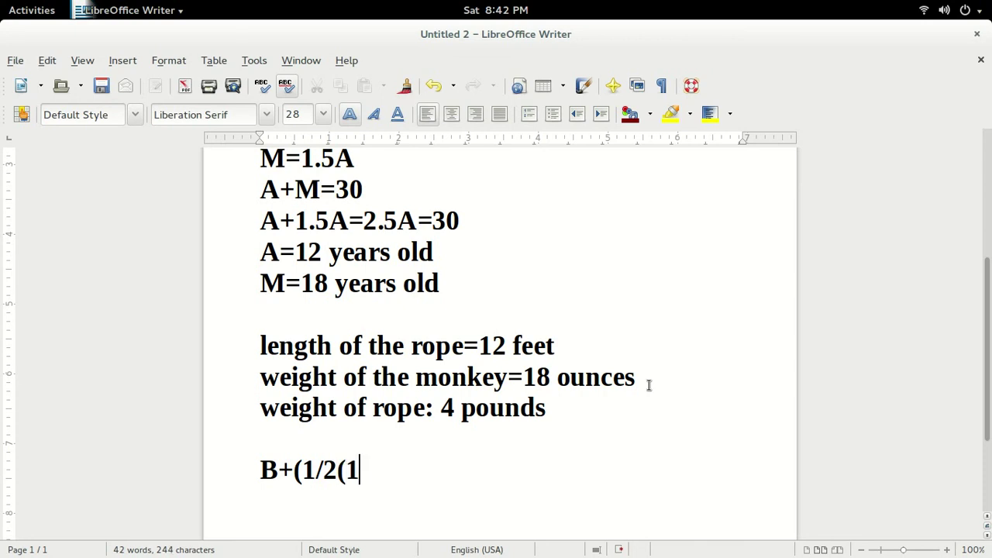
type("8))")
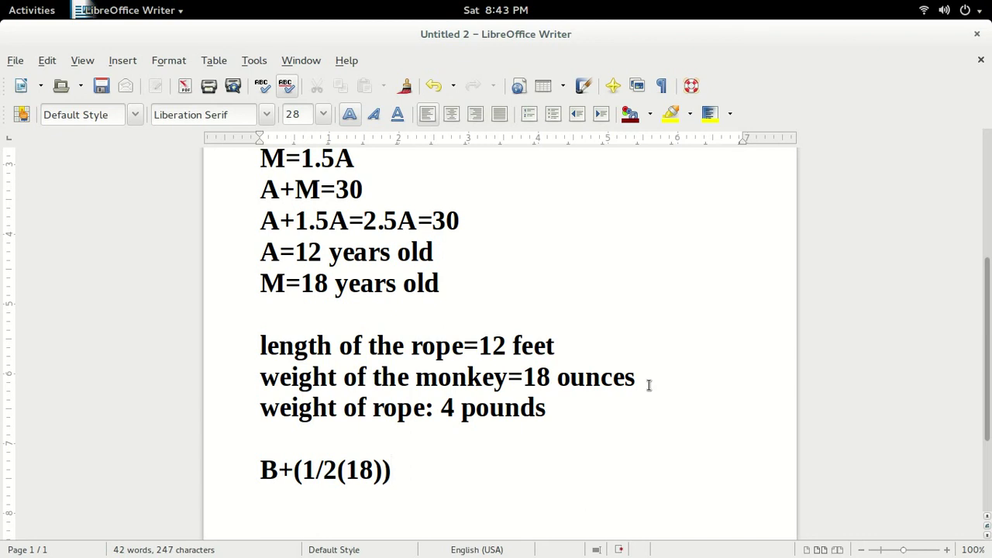
type("=(1/4")
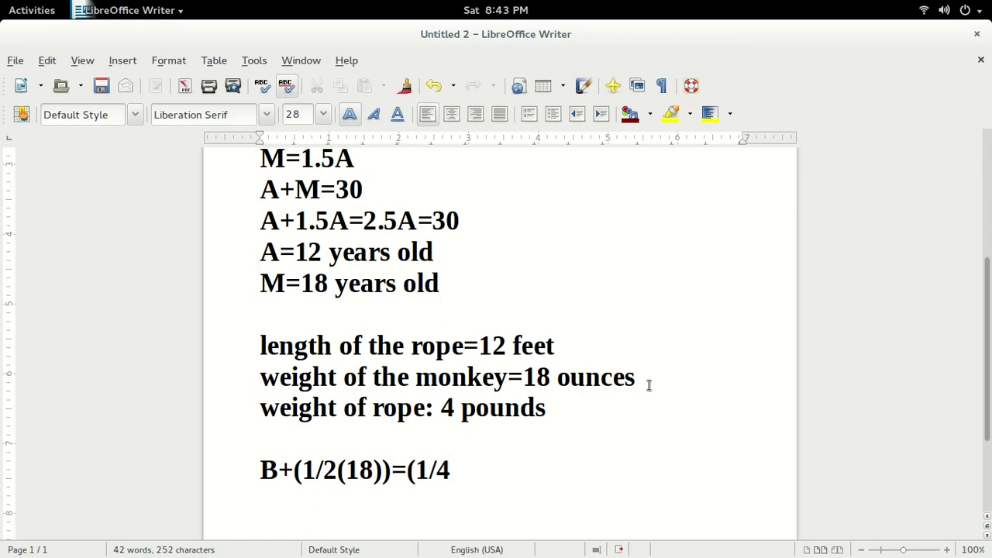
Step: Correct the parentheses before the equals sign so that side of the equation reads "B+(1/2)(18)"
left_click(334, 469)
type(")")
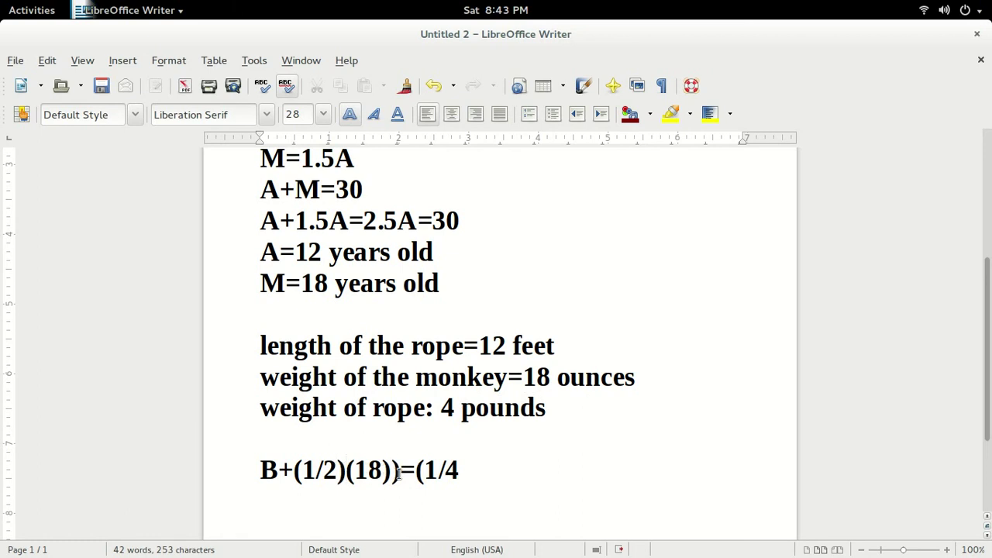
left_click(400, 471)
key("BackSpace")
Step: Complete the other side of the banana equation so it reads "(1/4)(18+64)"
left_click(461, 474)
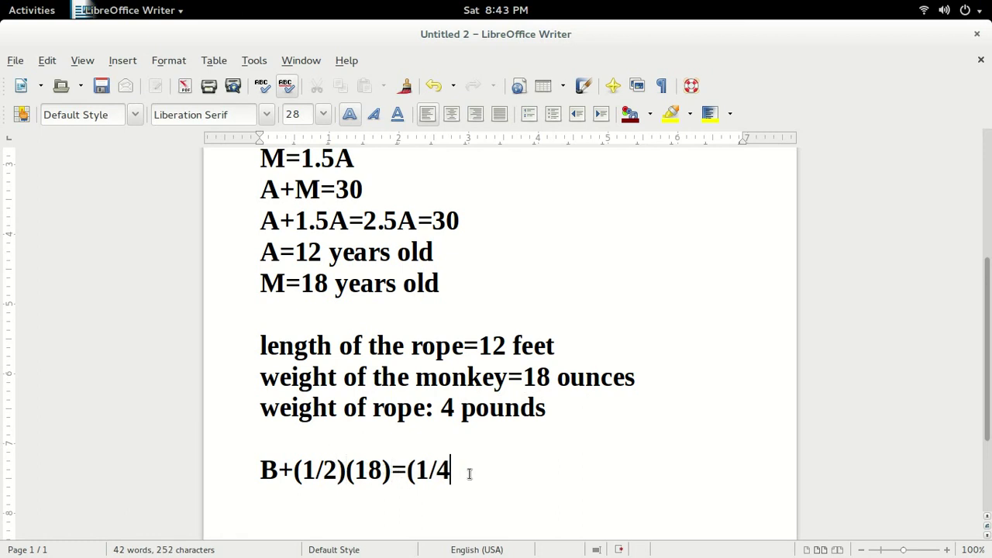
type(")(a")
key("BackSpace")
type("18+")
type("64")
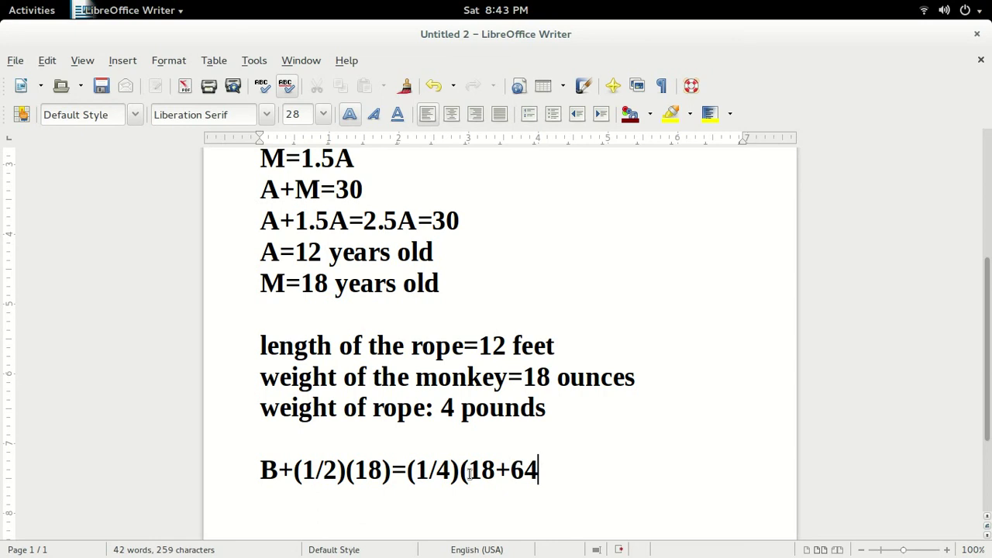
type(")")
Step: Write the solution "B=11.5 ounces." on the line below the banana equation
key("Return")
type("B")
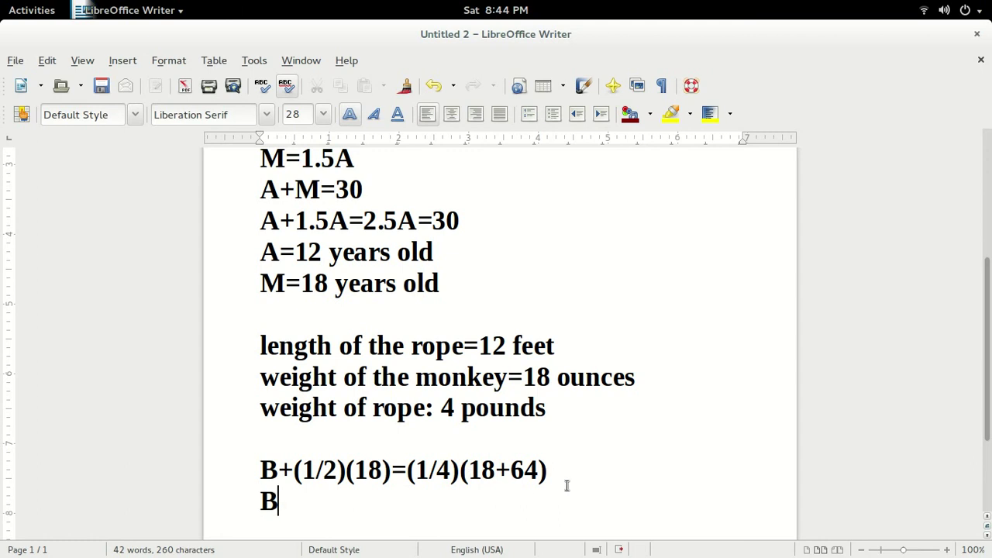
type("=11.")
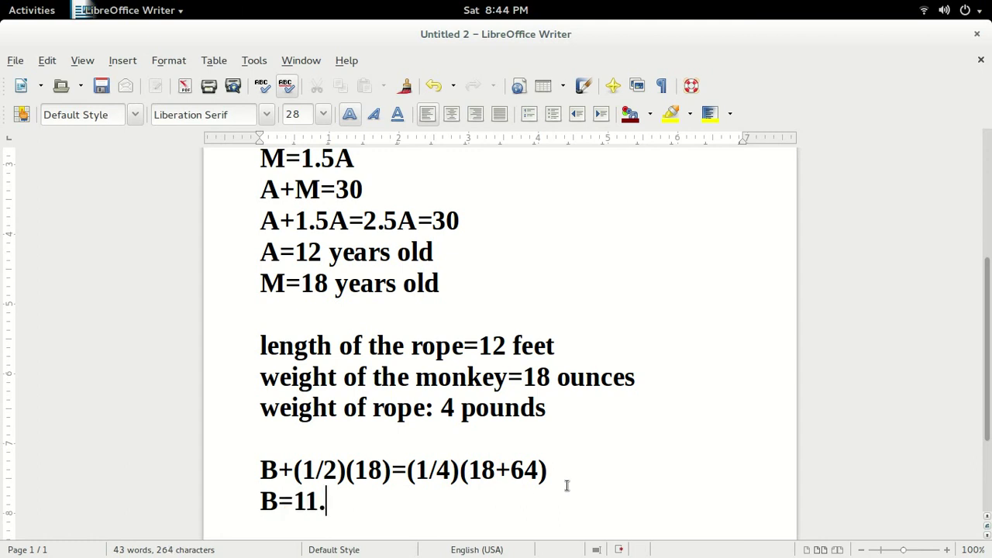
type("5 ounces.")
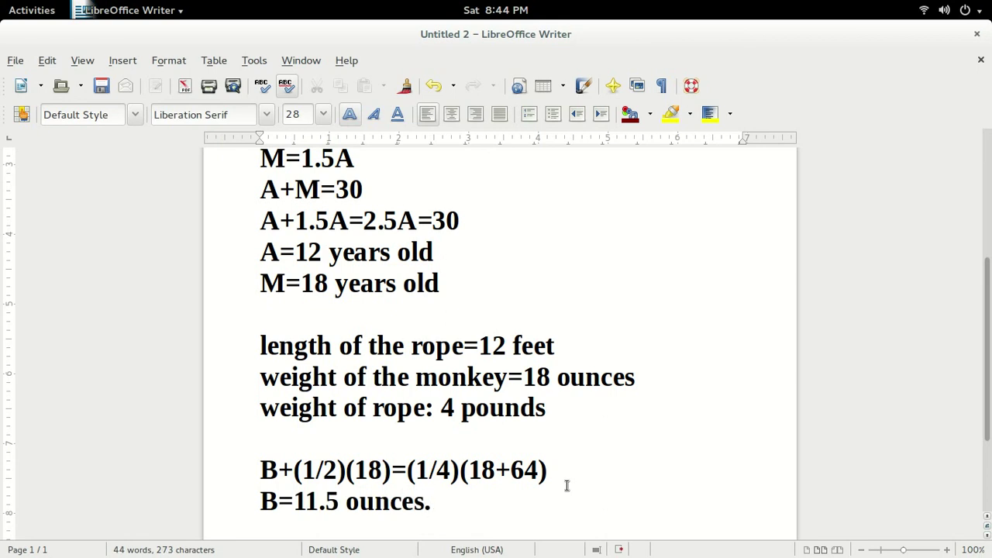
Step: Write the banana length calculation "L=11.5/2=5.75" on the line below the banana's weight
key("Return")
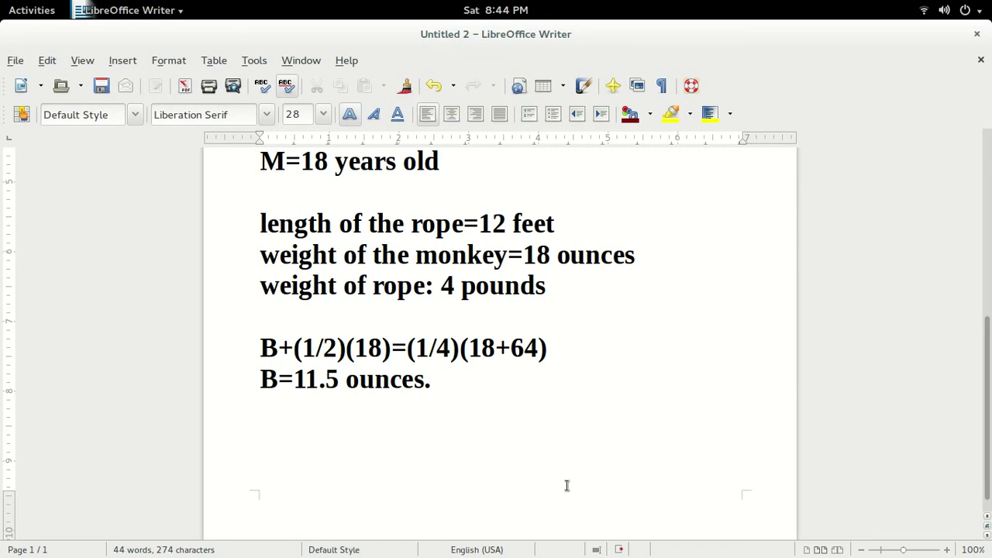
type("L=11.")
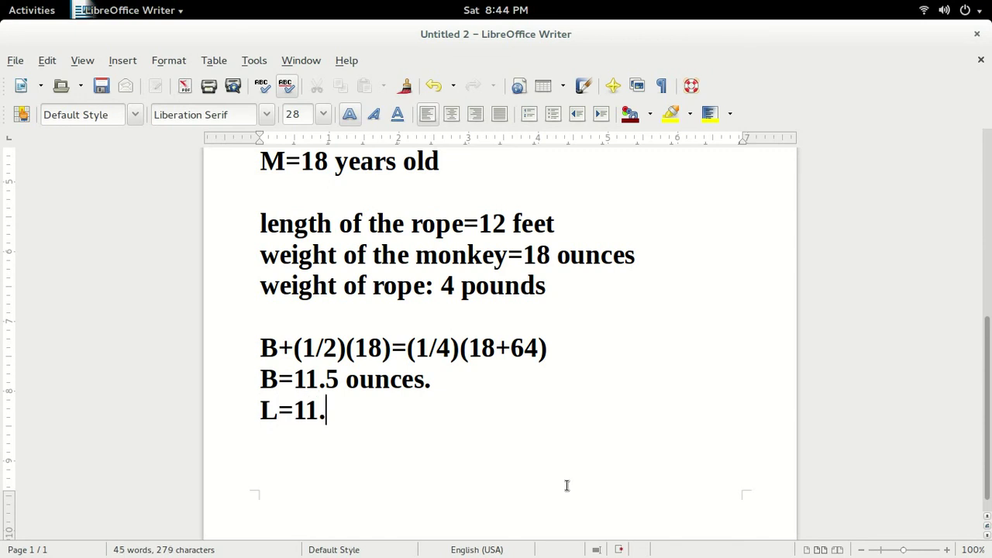
type("5/2")
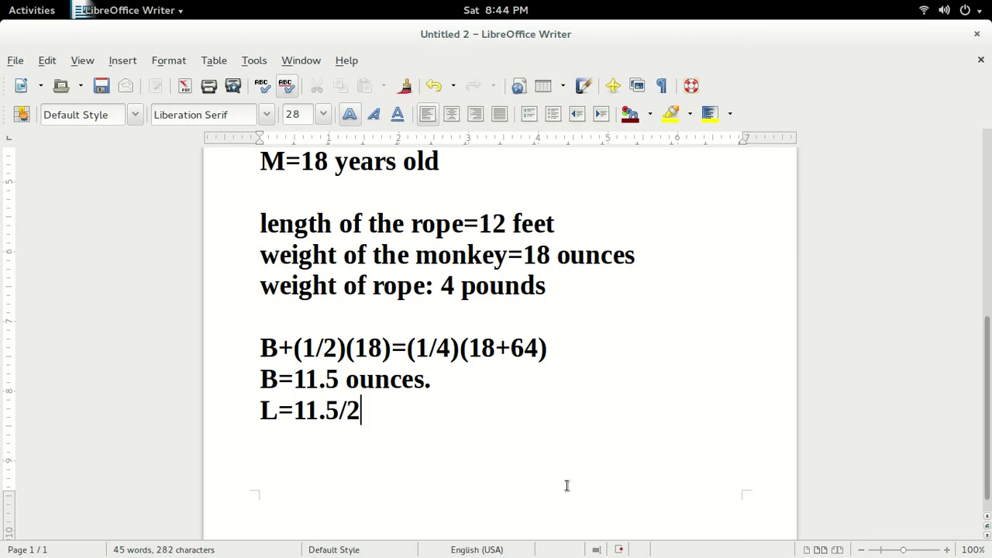
type("=")
type("5,75")
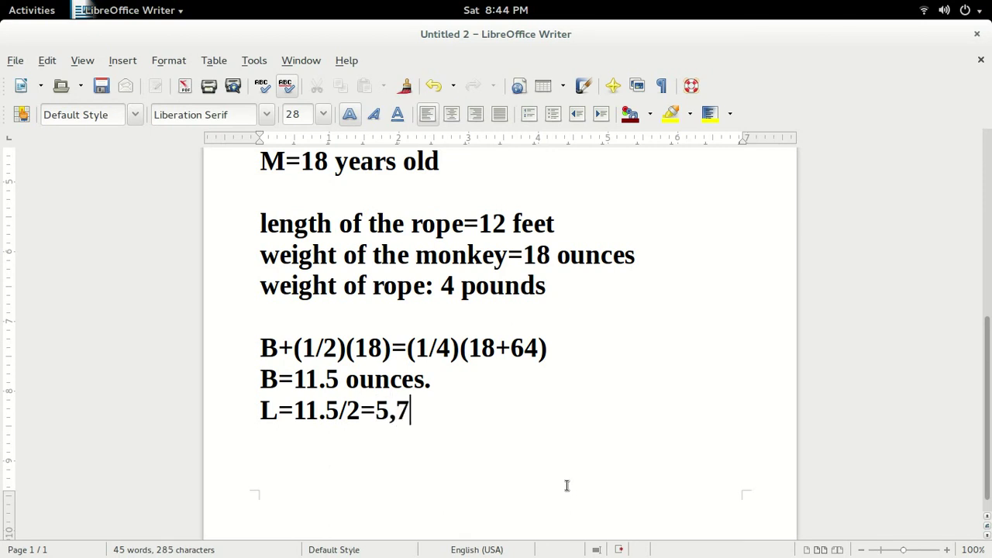
key("BackSpace")
key("BackSpace")
key("BackSpace")
type(".75")
Step: Switch to the Monkey_problem file in Documents to view the original problem text
left_click(4, 8)
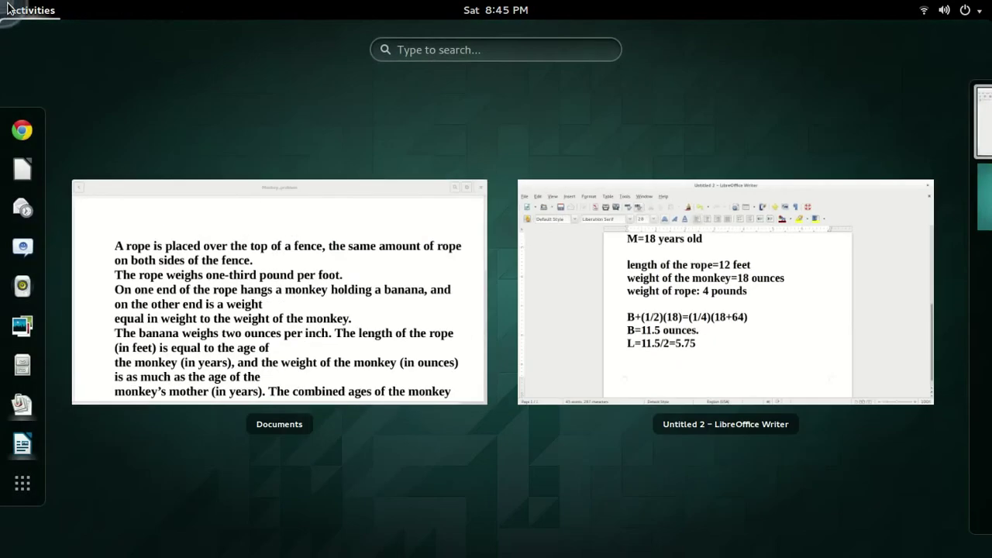
left_click(288, 225)
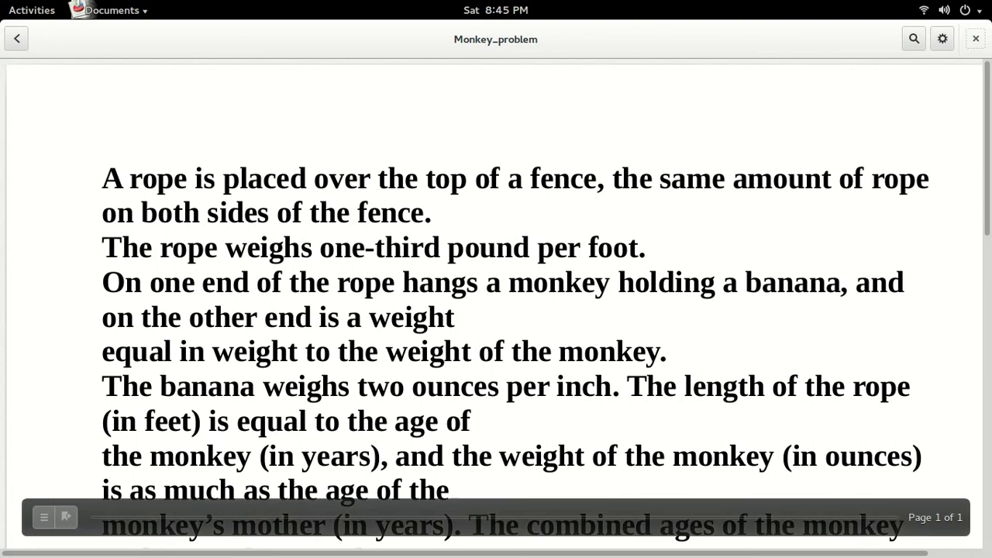
mouse_move(797, 554)
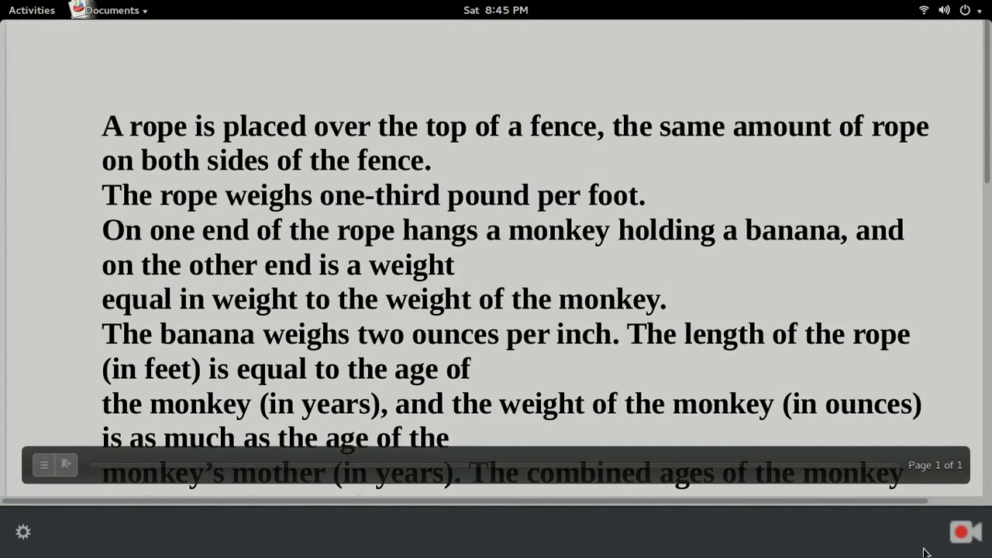